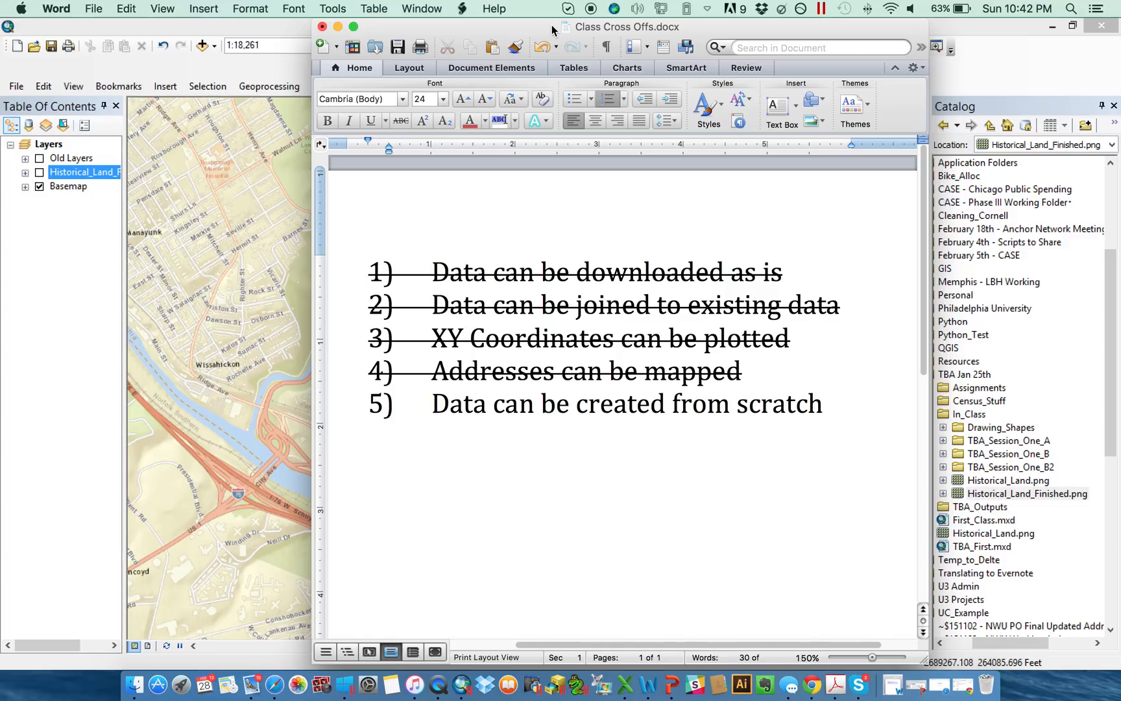
Minimize the Class Cross Offs document and locate Historical_Land.png in the Class_Data_September_10th and In_Class catalog folders
left_click_drag(513, 30, 492, 48)
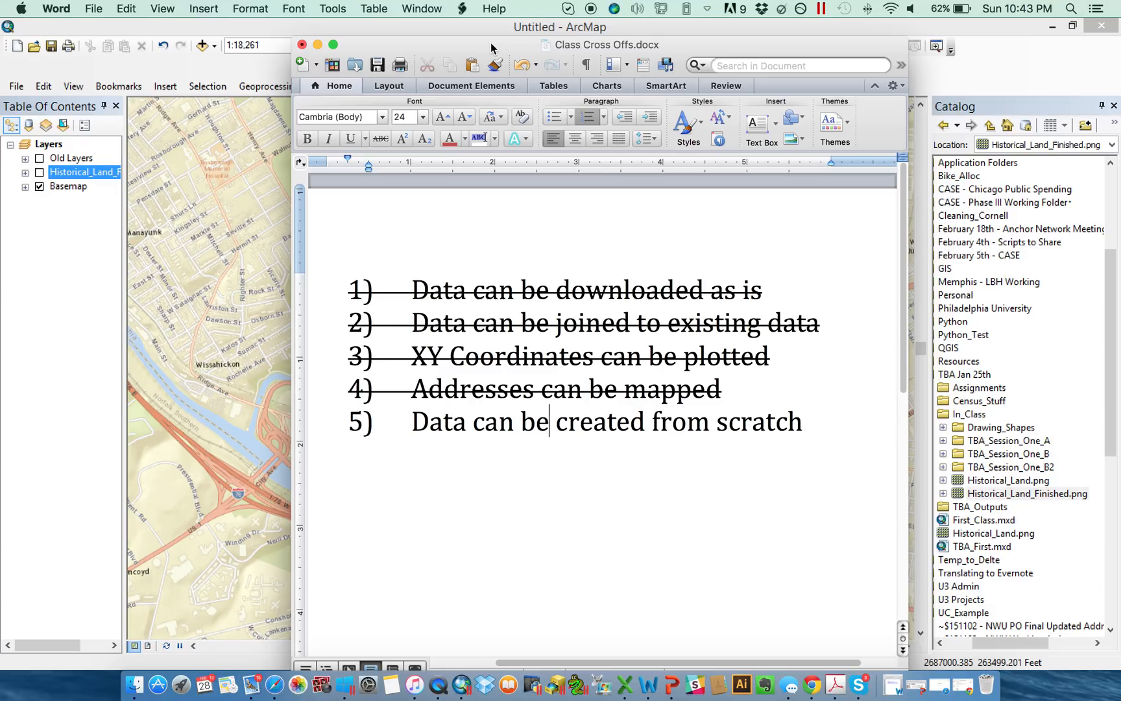
left_click(317, 45)
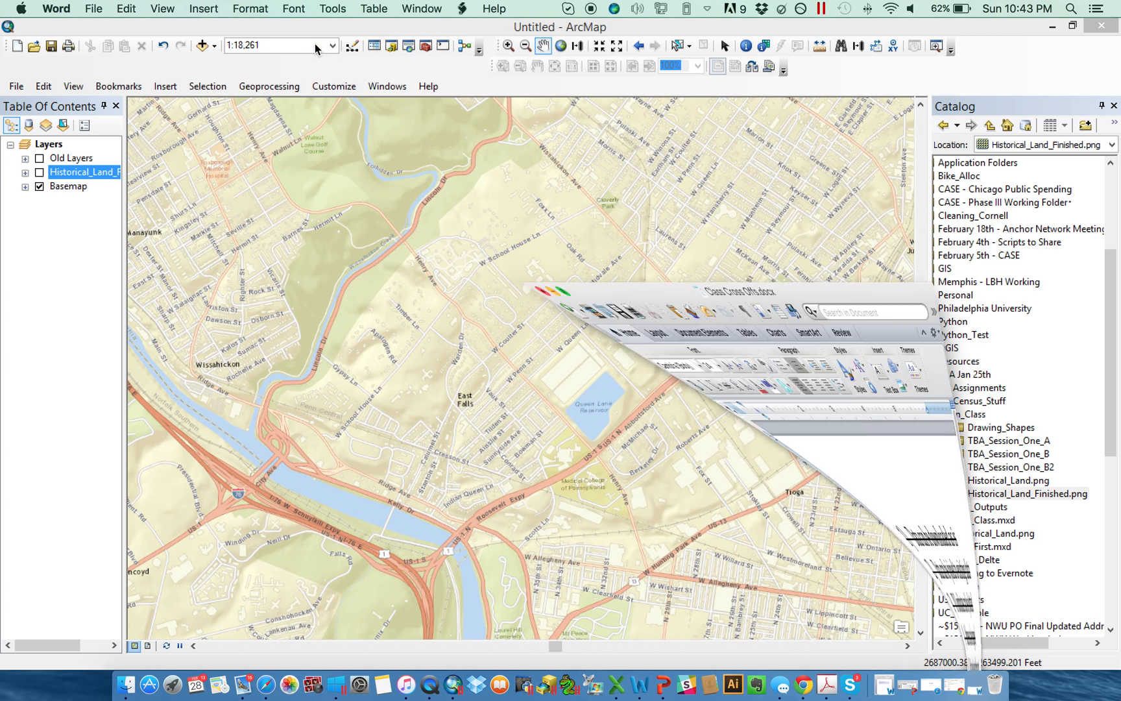
left_click(1013, 484)
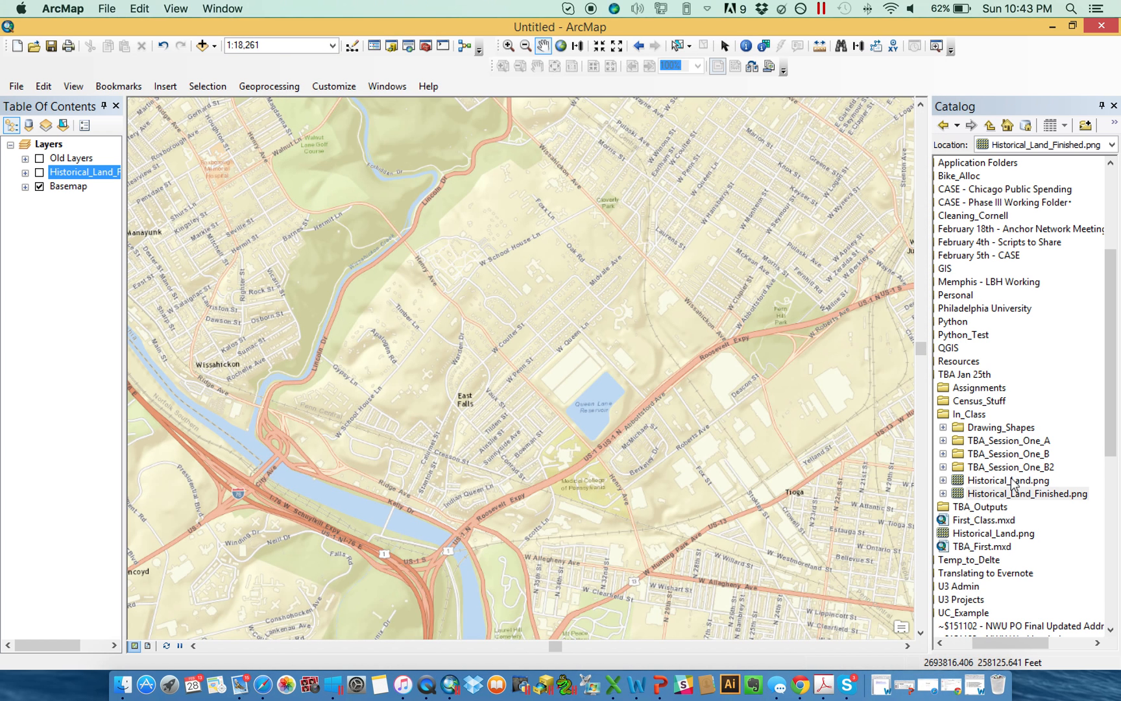
left_click(944, 453)
left_click(959, 480)
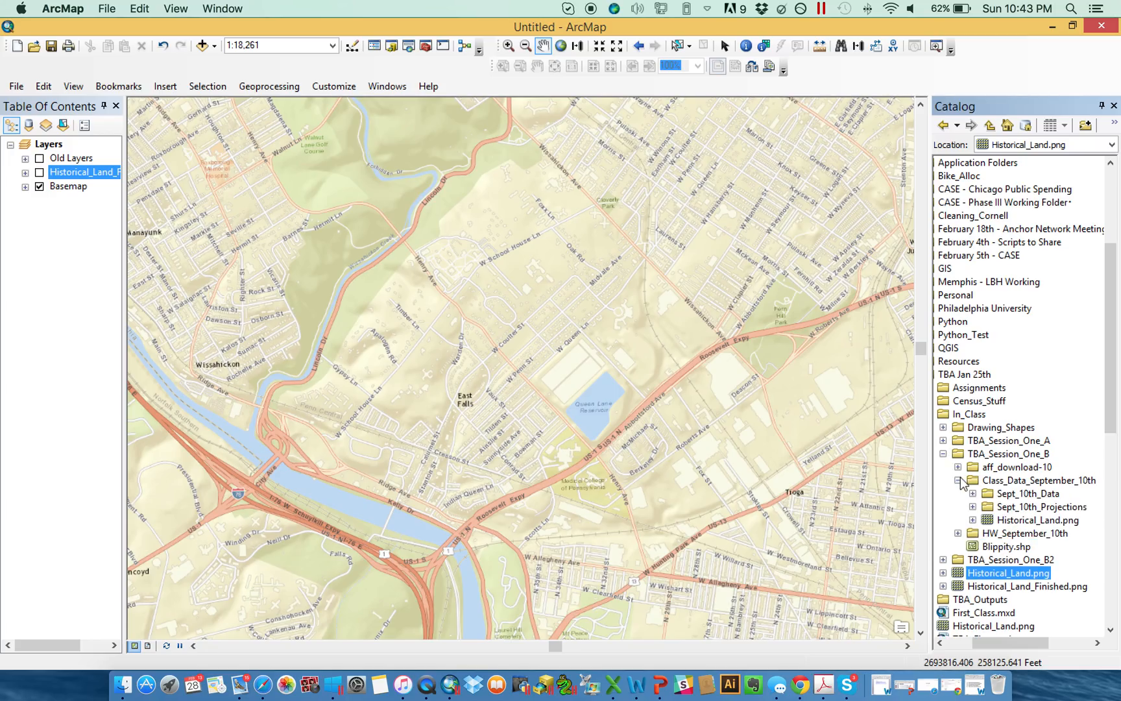
left_click(1023, 520)
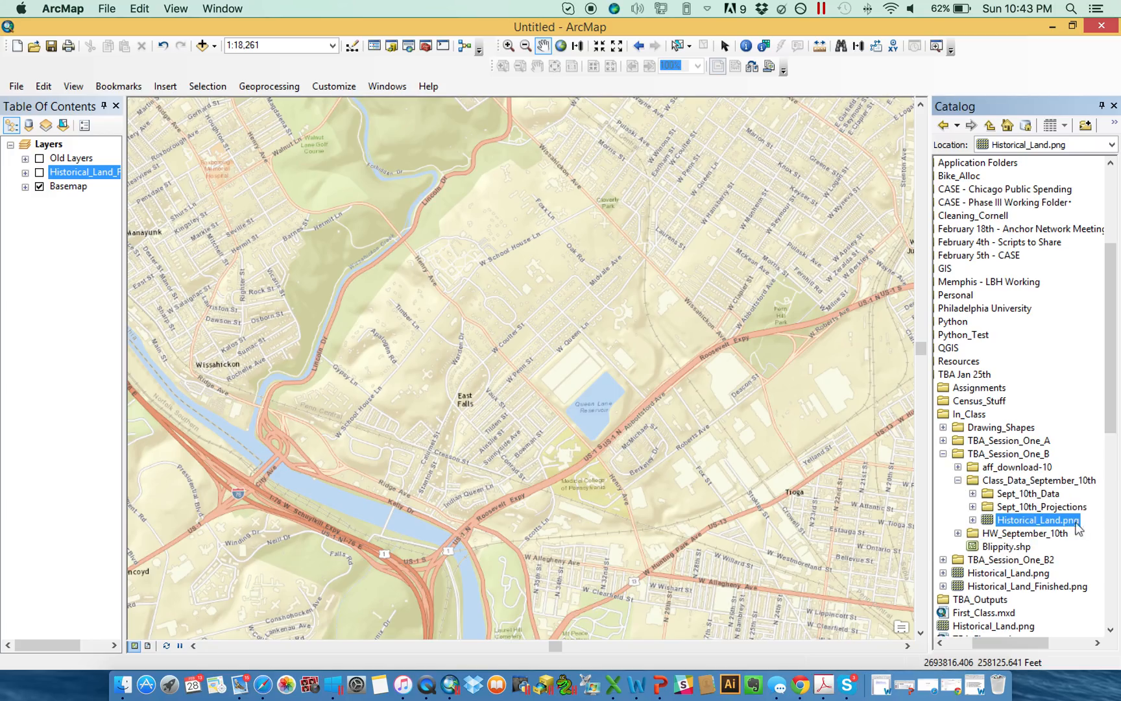
left_click(959, 480)
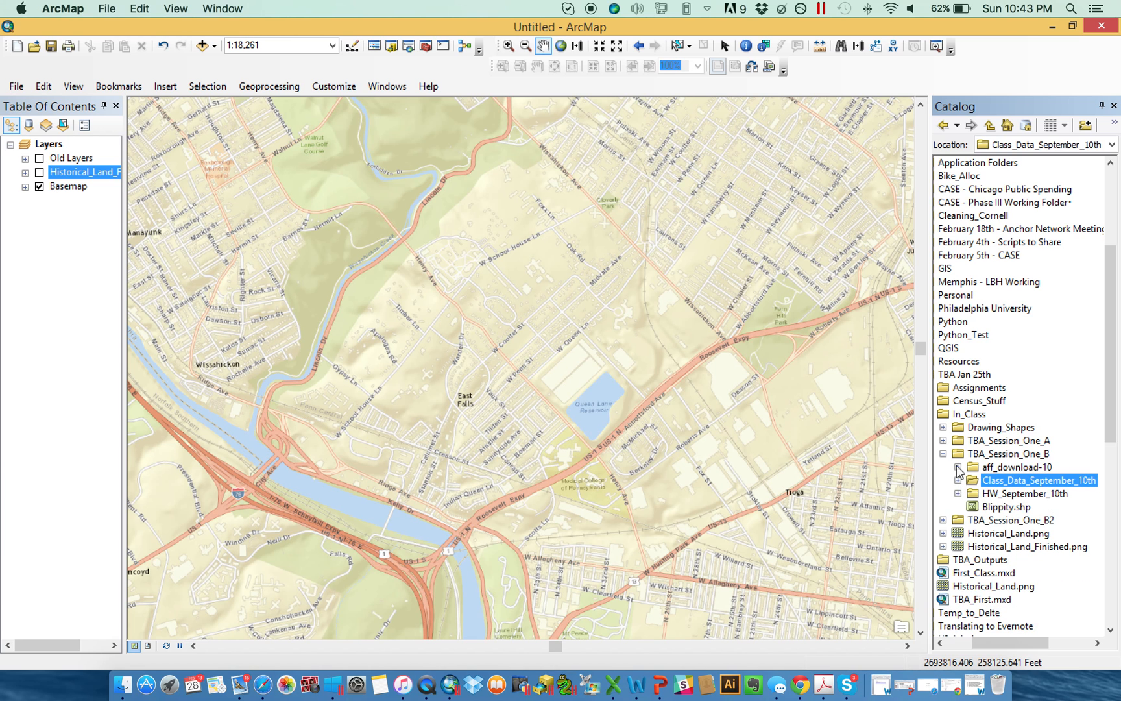
left_click(944, 453)
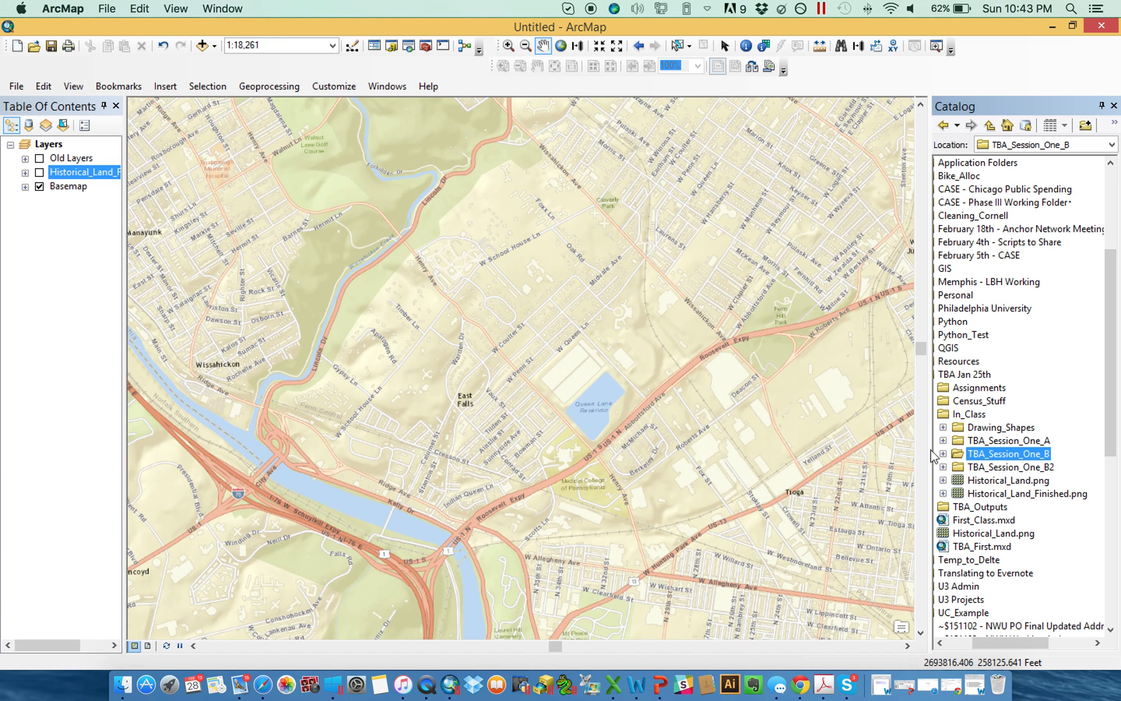
left_click(988, 481)
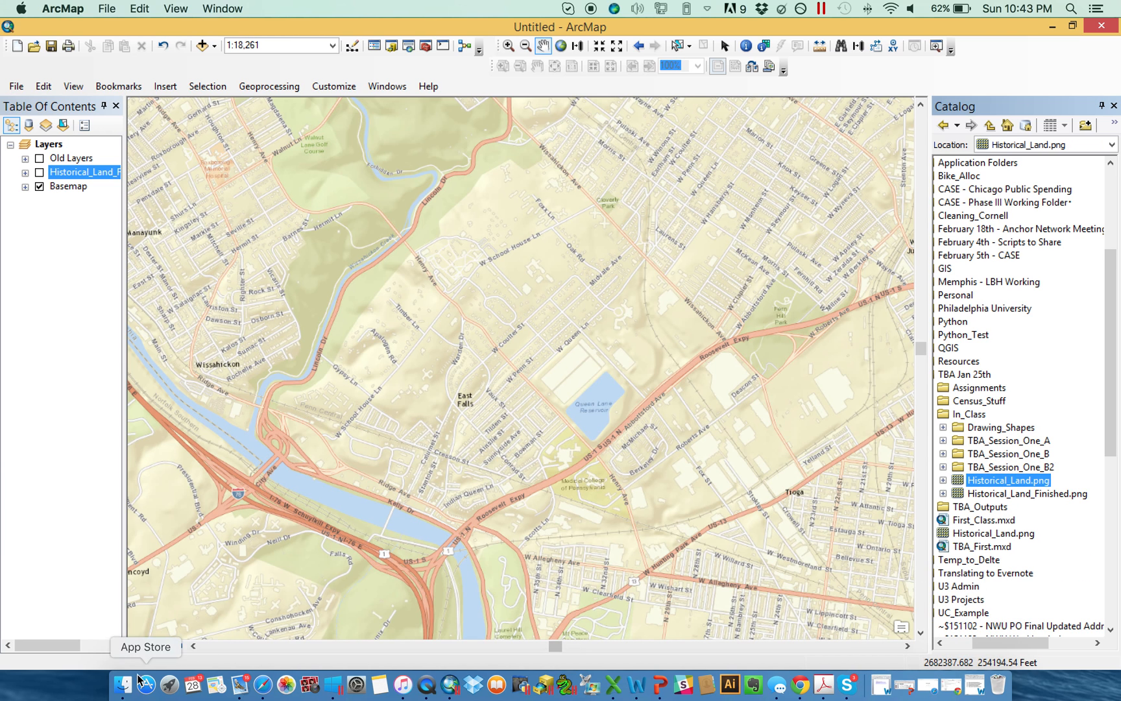
Switch to Finder and open Historical_Land.png from the In_Class folder within the desktop's TBA Jan 25th folder
left_click(122, 686)
left_click(314, 268)
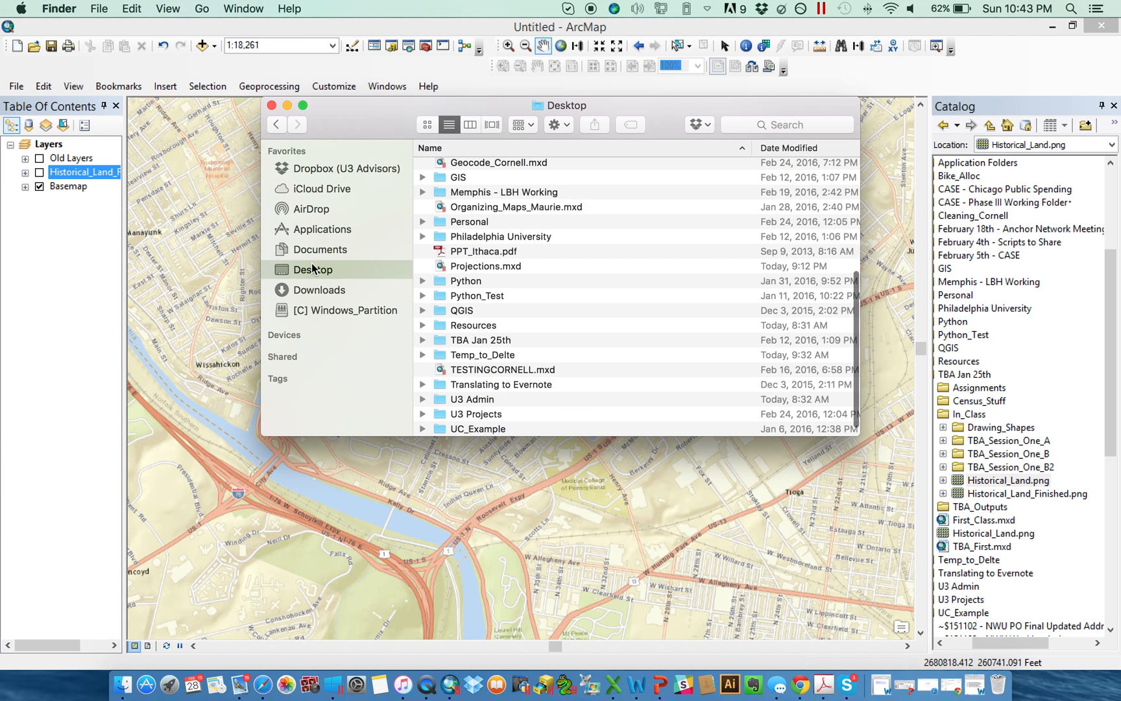
scroll(511, 238, "up", 3)
scroll(491, 318, "down", 3)
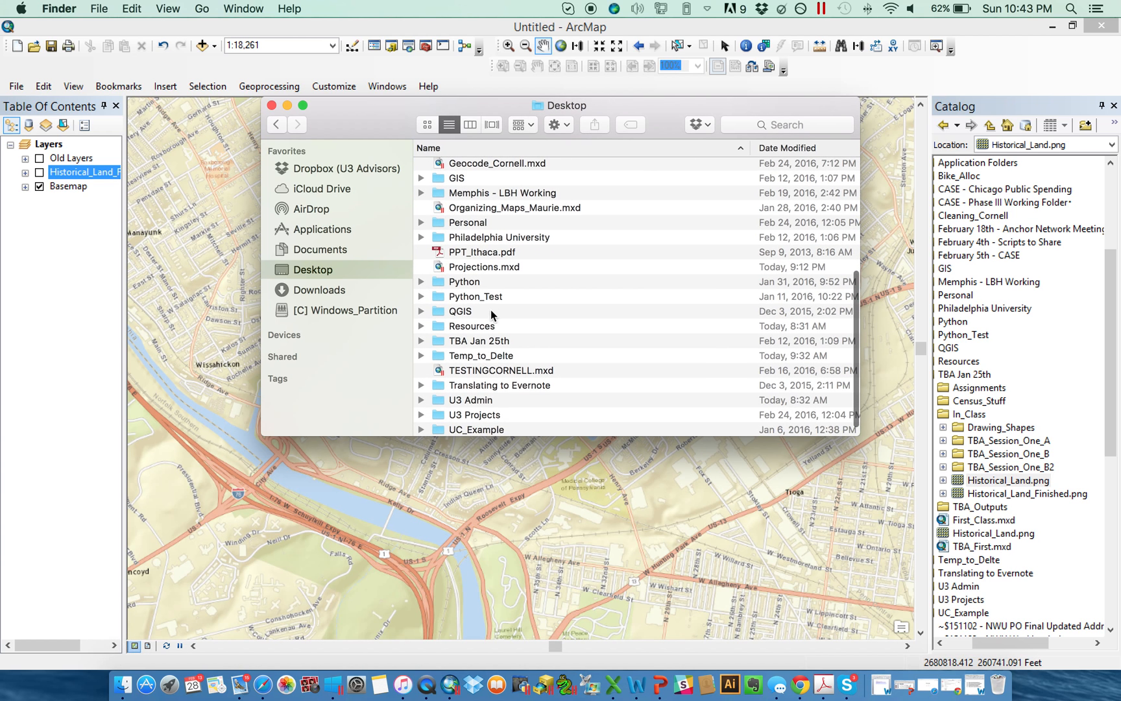
double_click(478, 341)
double_click(474, 167)
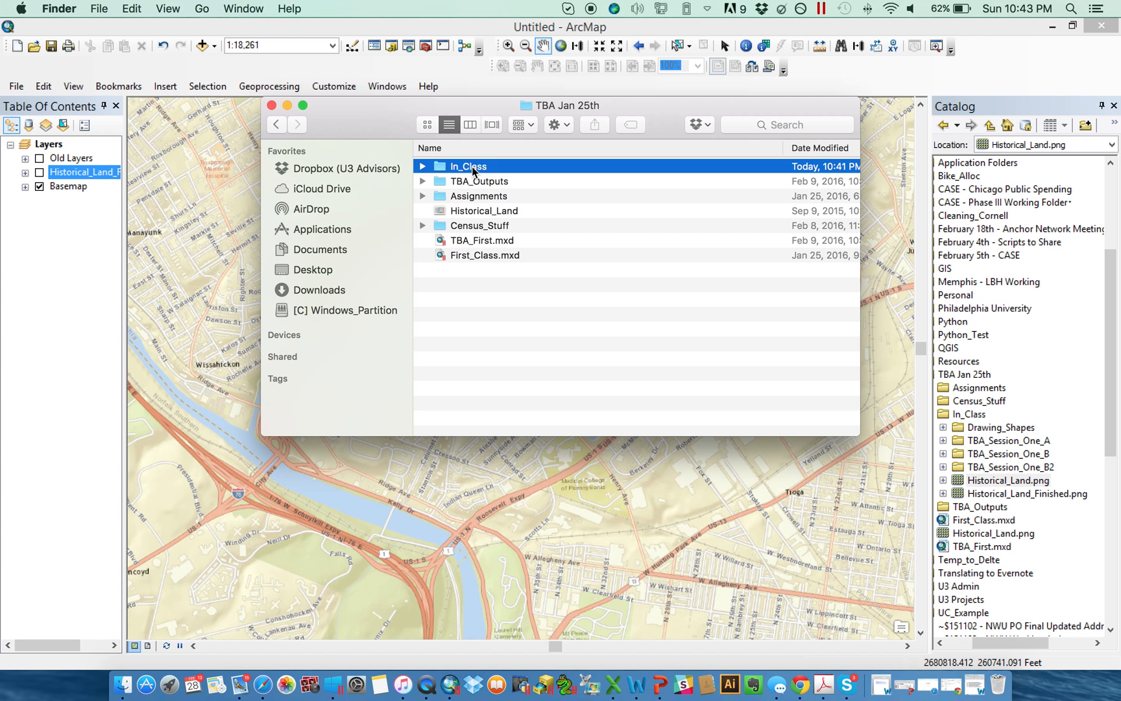
double_click(514, 186)
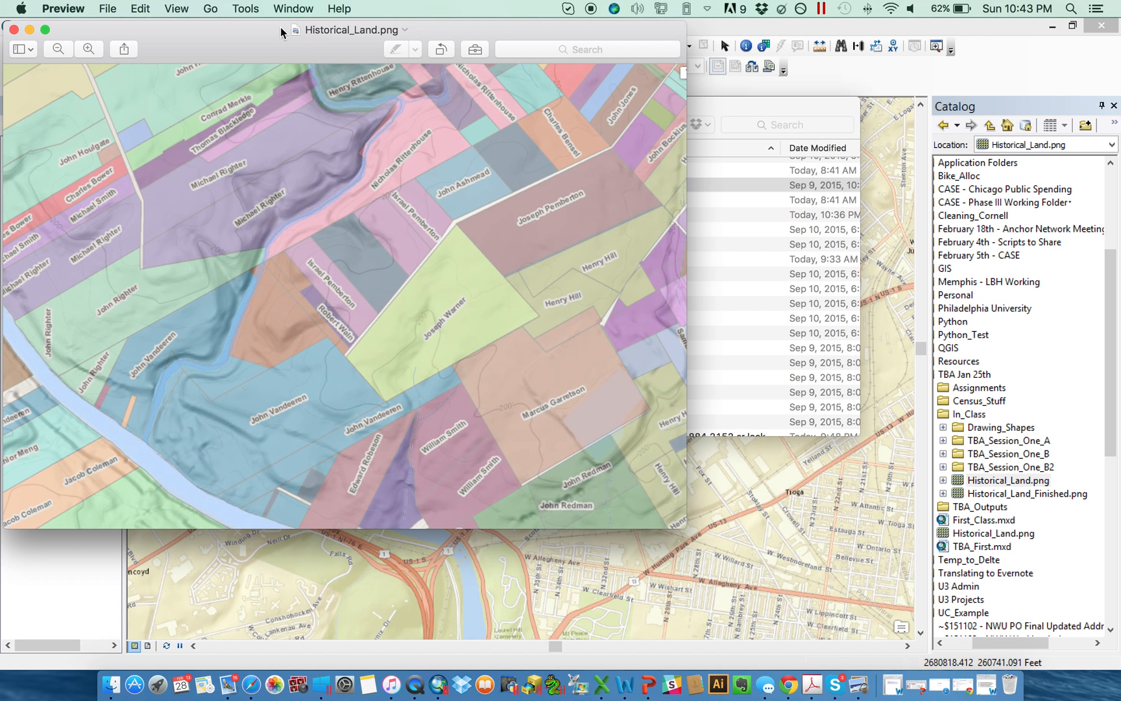
Examine the historical land parcel image, and close both its preview and the Finder window
left_click_drag(233, 34, 423, 52)
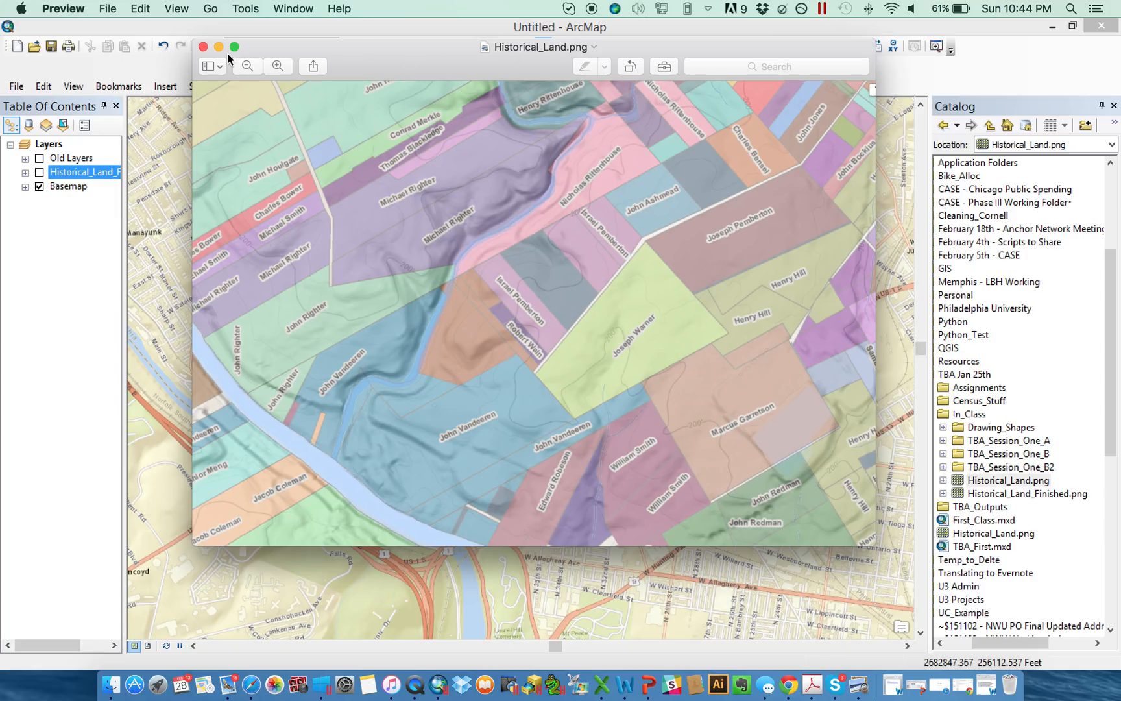
left_click(203, 48)
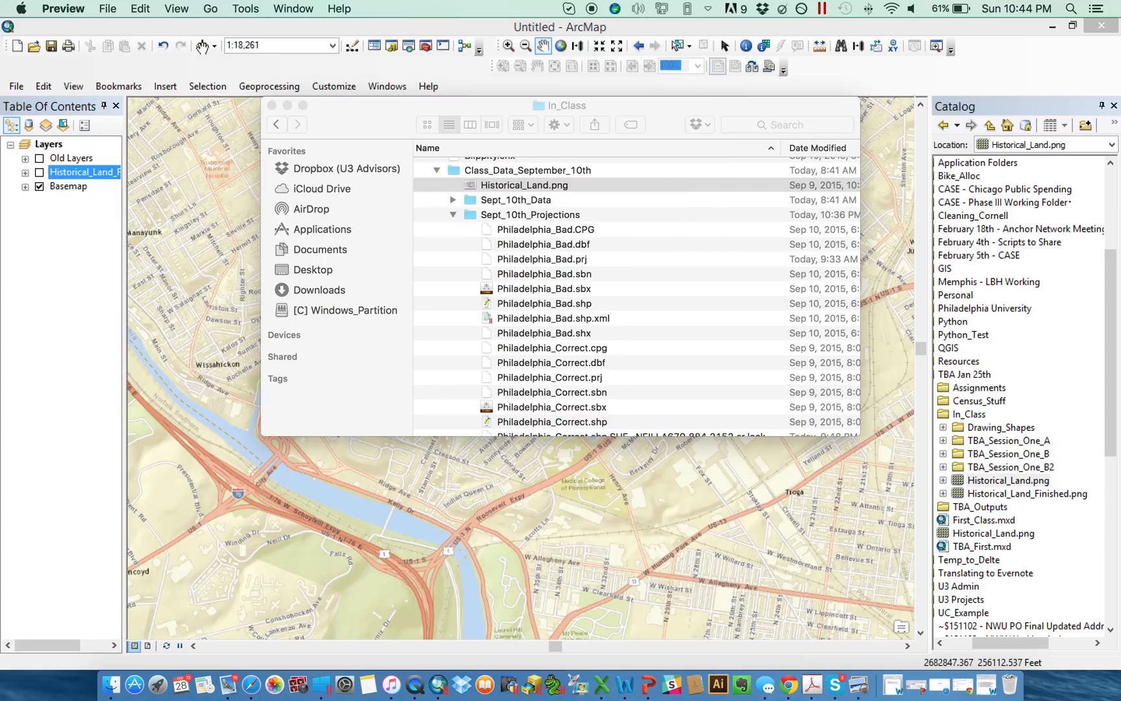
left_click(272, 106)
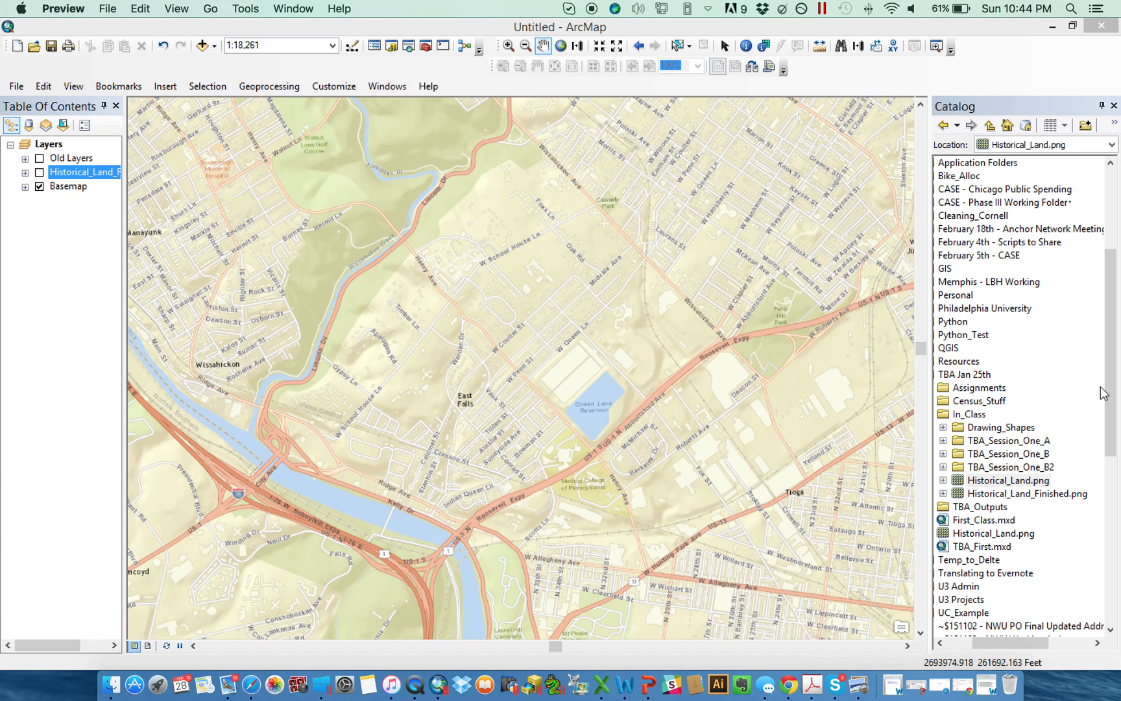
Add Historical_Land.png from the In_Class folder to the map, building Nearest Neighbor pyramids and accepting its unknown spatial reference
left_click(1010, 644)
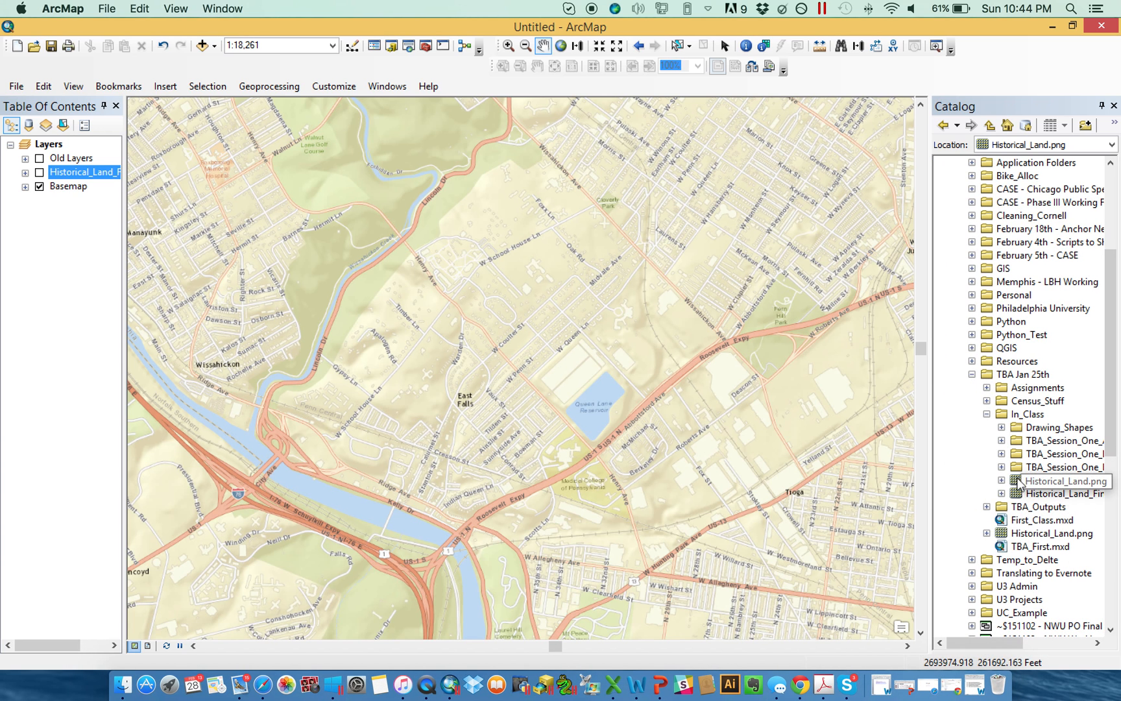
left_click_drag(1020, 468, 826, 435)
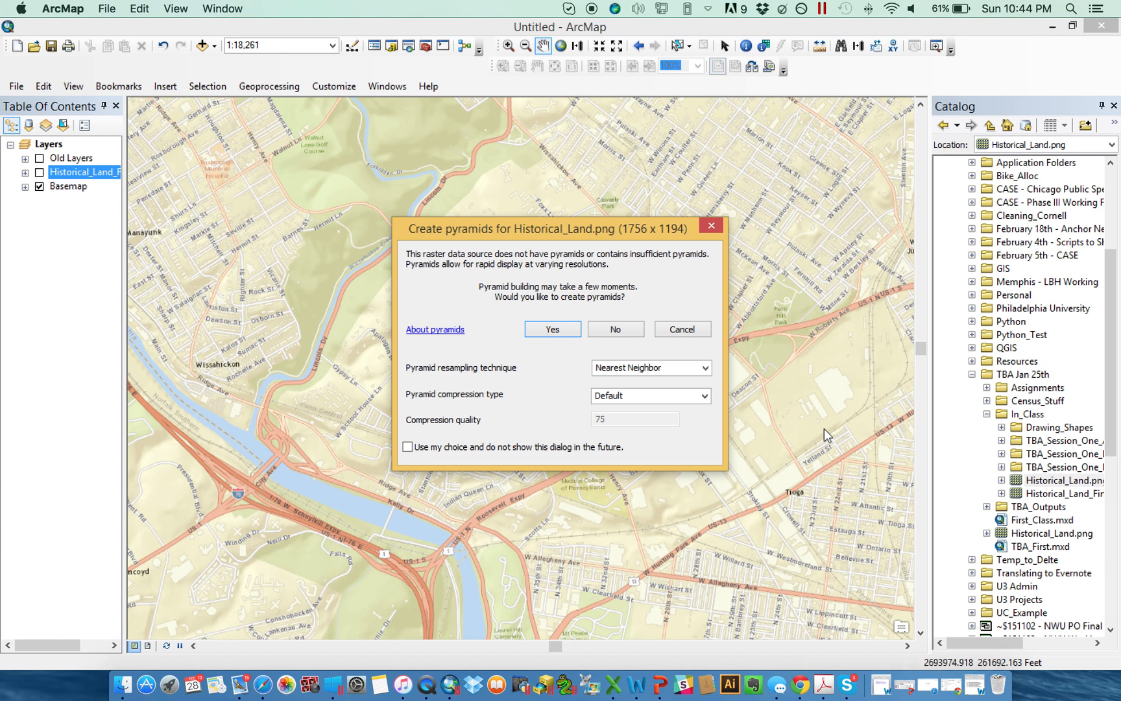
left_click(553, 331)
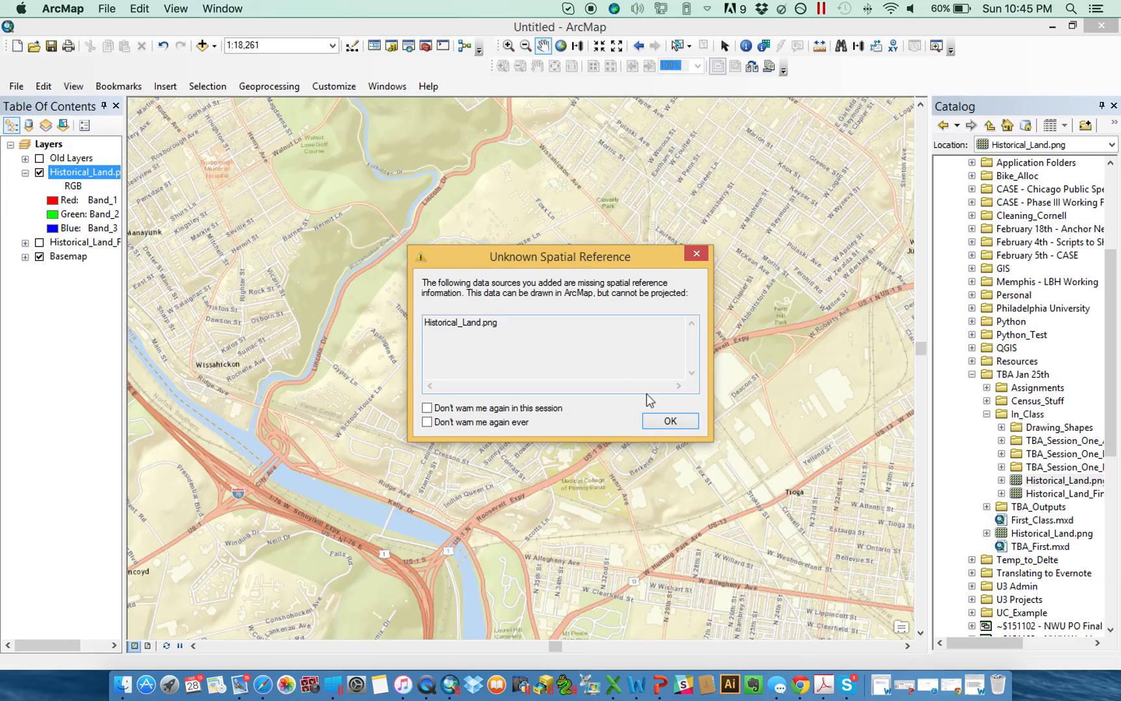
left_click(667, 420)
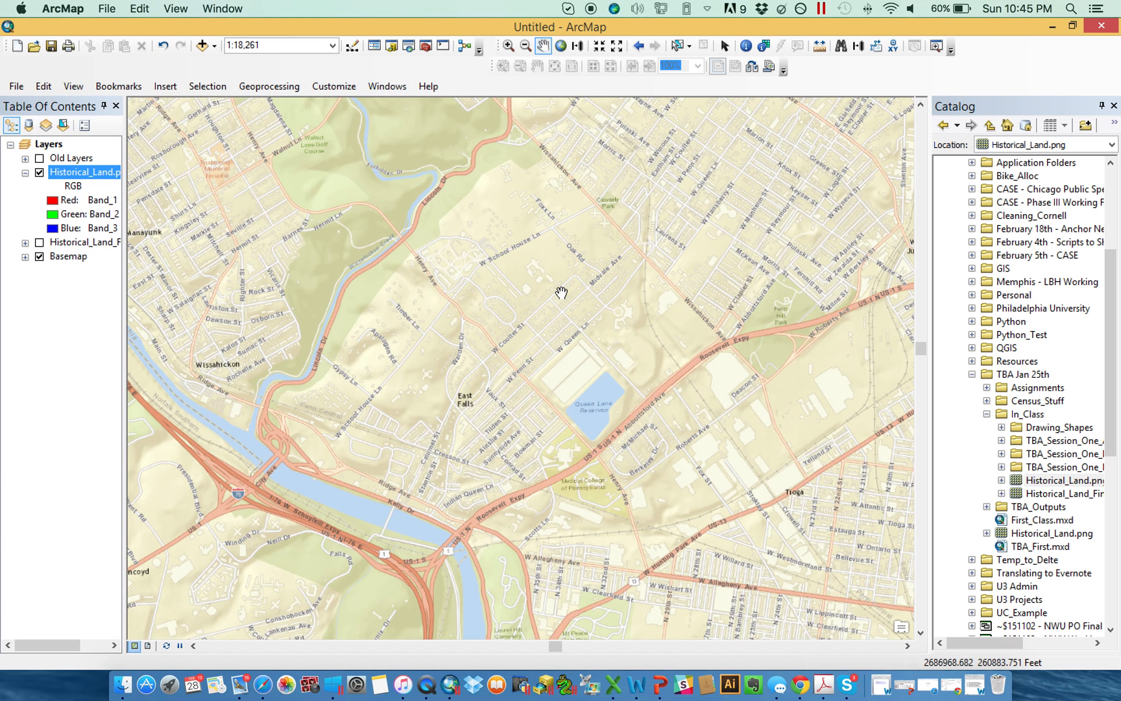
Show the Georeferencing toolbar and place it along the upper edge of the map
left_click(104, 177)
left_click(338, 86)
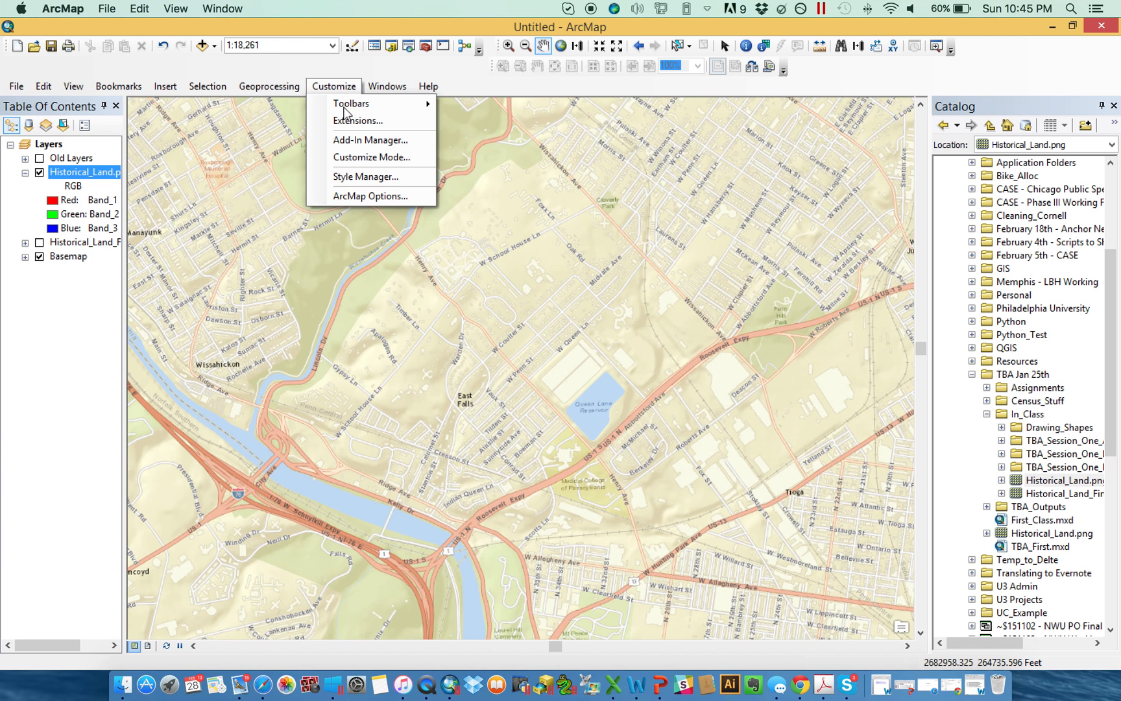
mouse_move(347, 105)
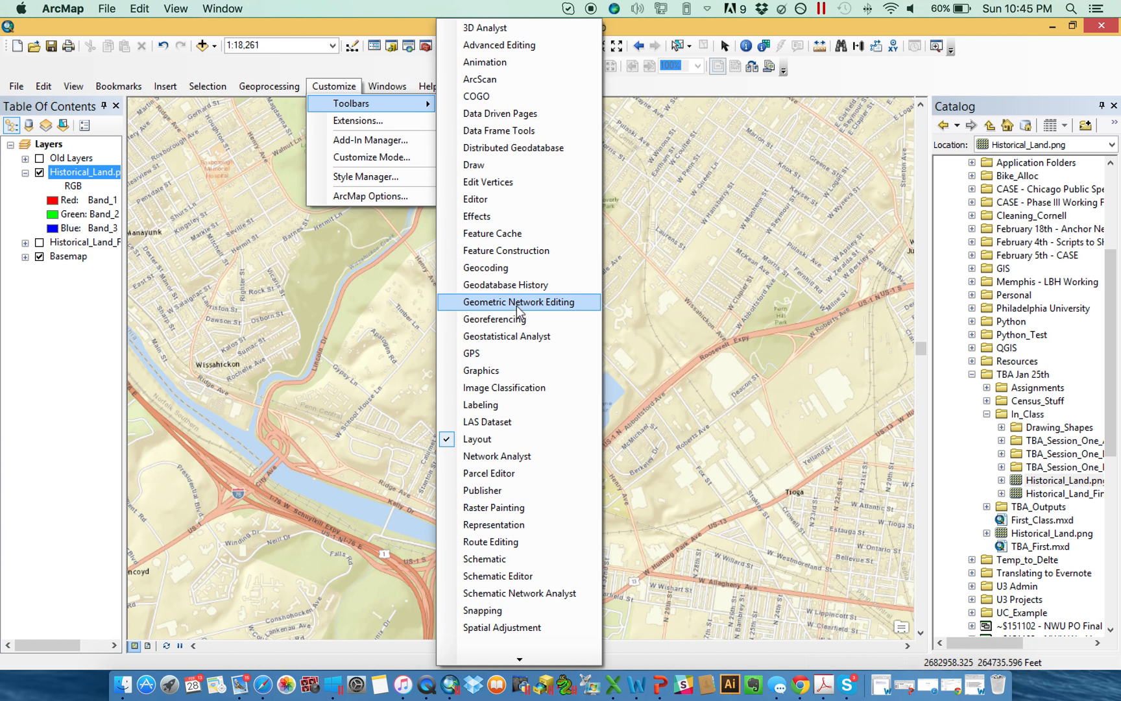
left_click(495, 318)
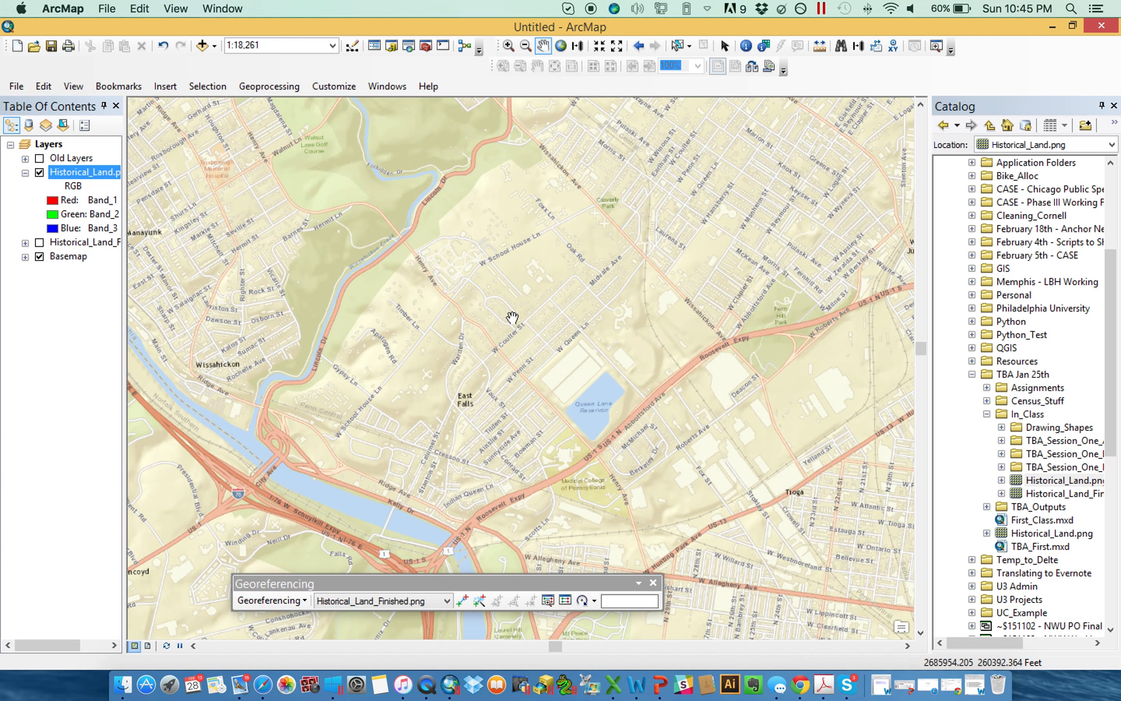
left_click_drag(462, 582, 384, 111)
left_click_drag(338, 158, 373, 124)
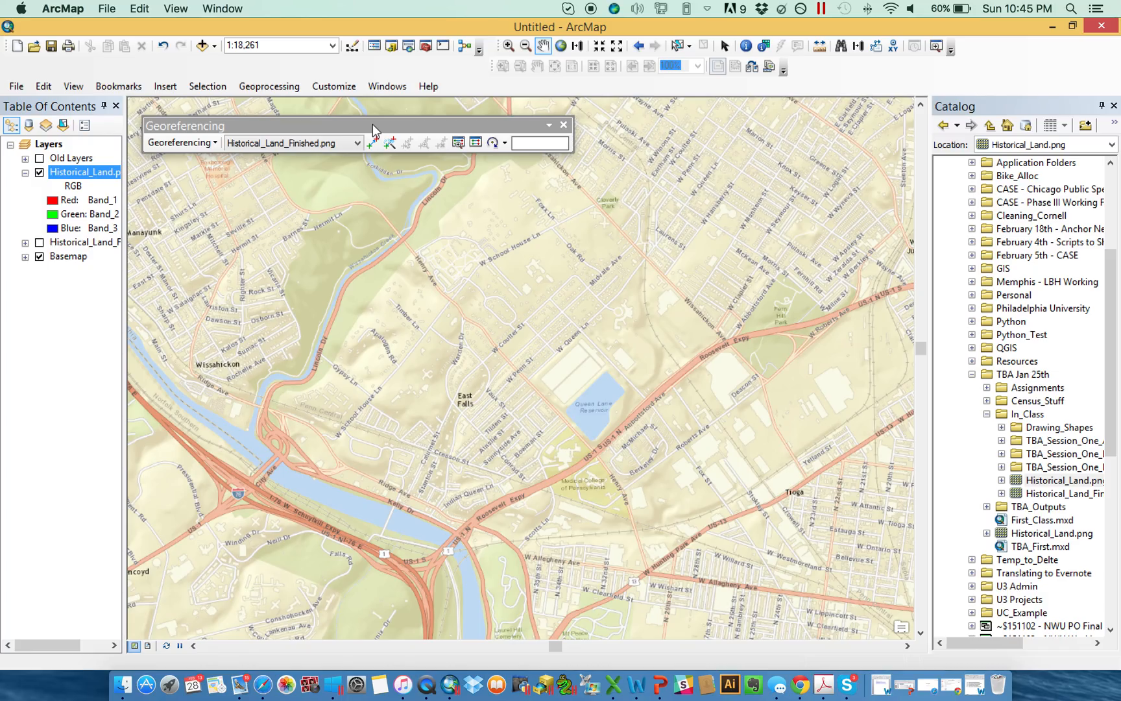
left_click(188, 143)
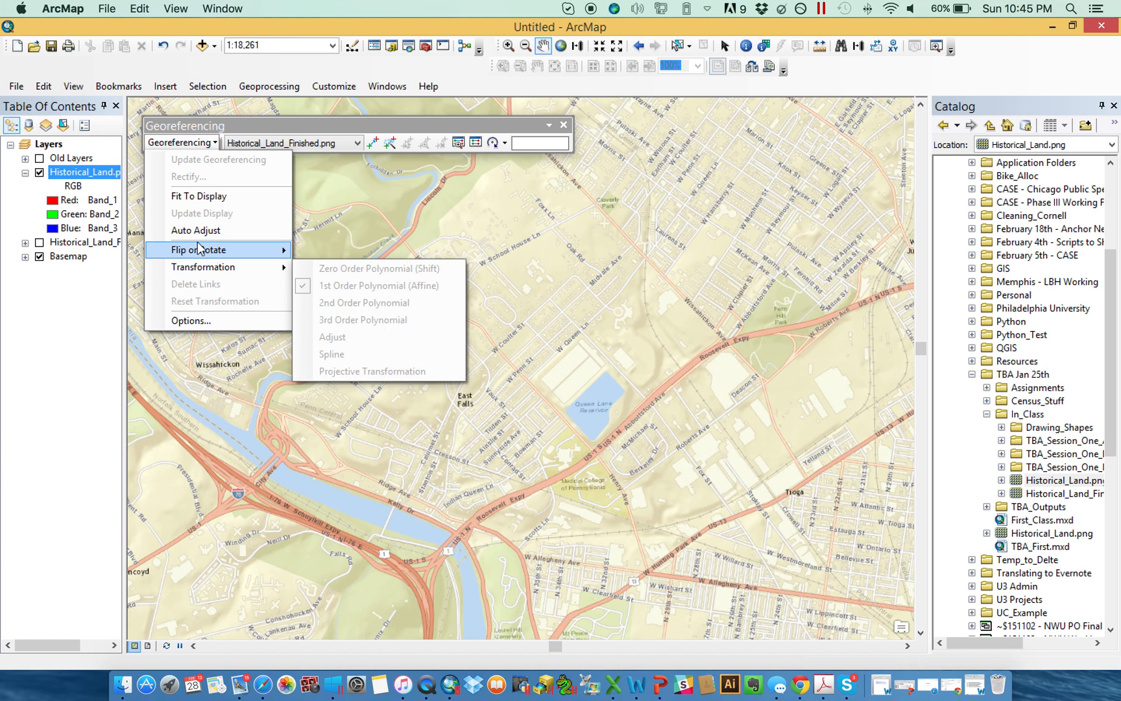
left_click(220, 174)
left_click(203, 146)
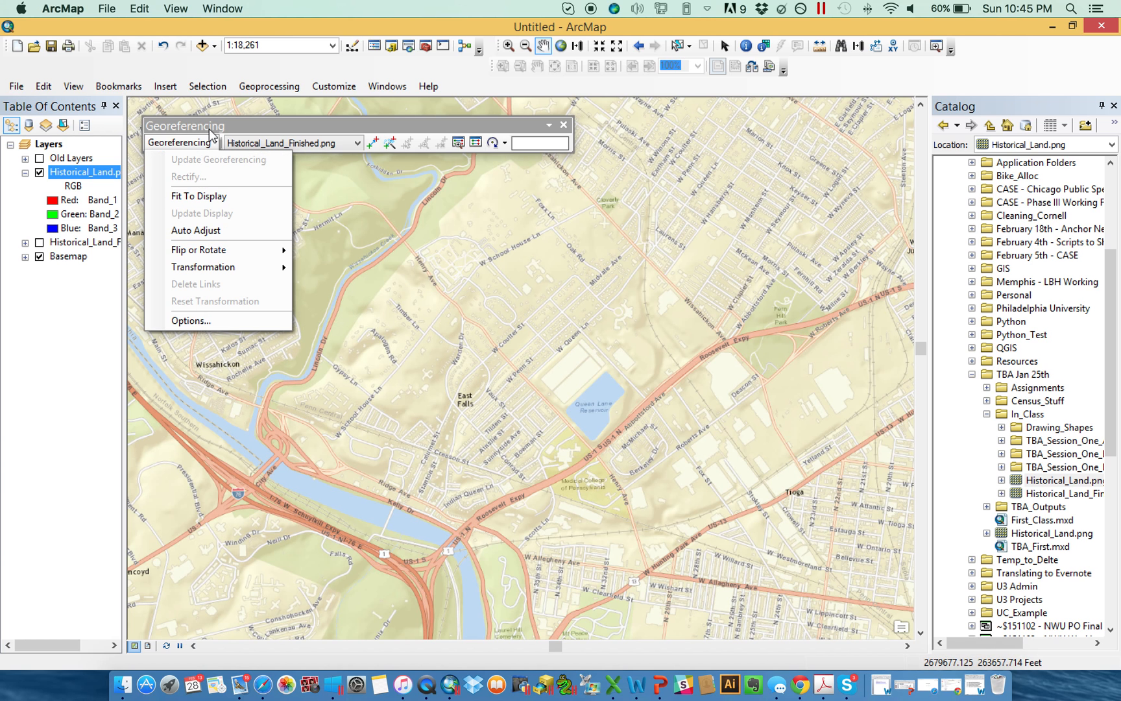
left_click(202, 126)
Set Historical_Land.png as the layer that the georeferencing operations apply to
left_click(283, 148)
left_click(280, 156)
left_click(278, 144)
left_click(269, 166)
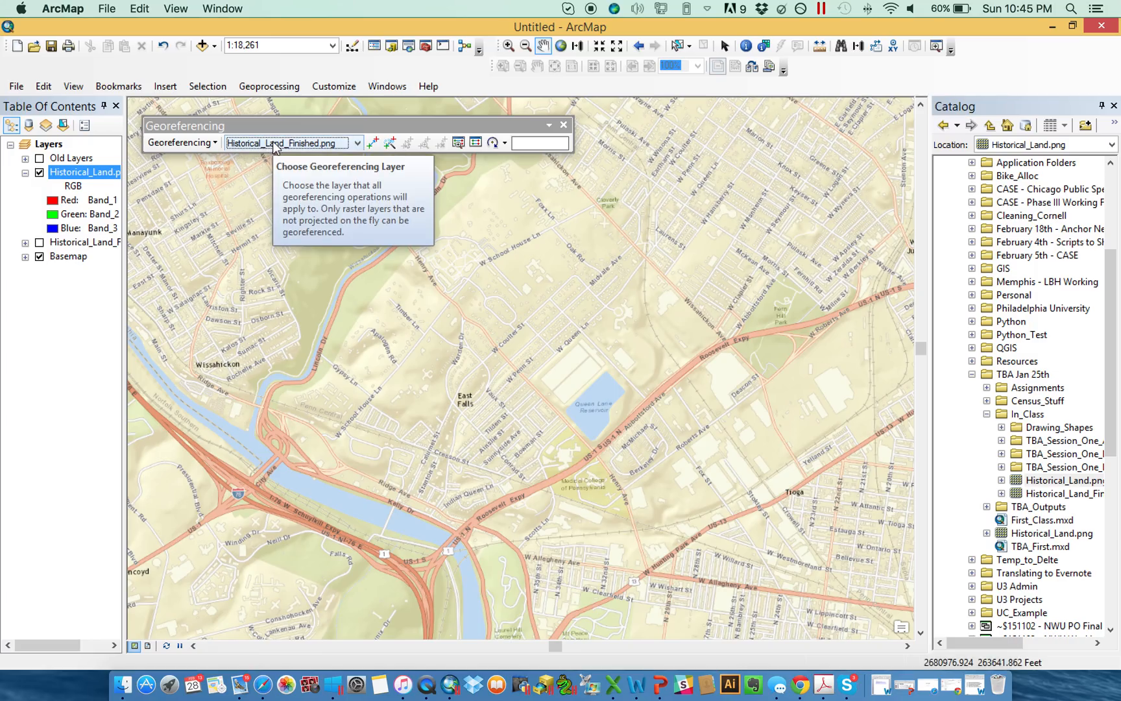
left_click(296, 145)
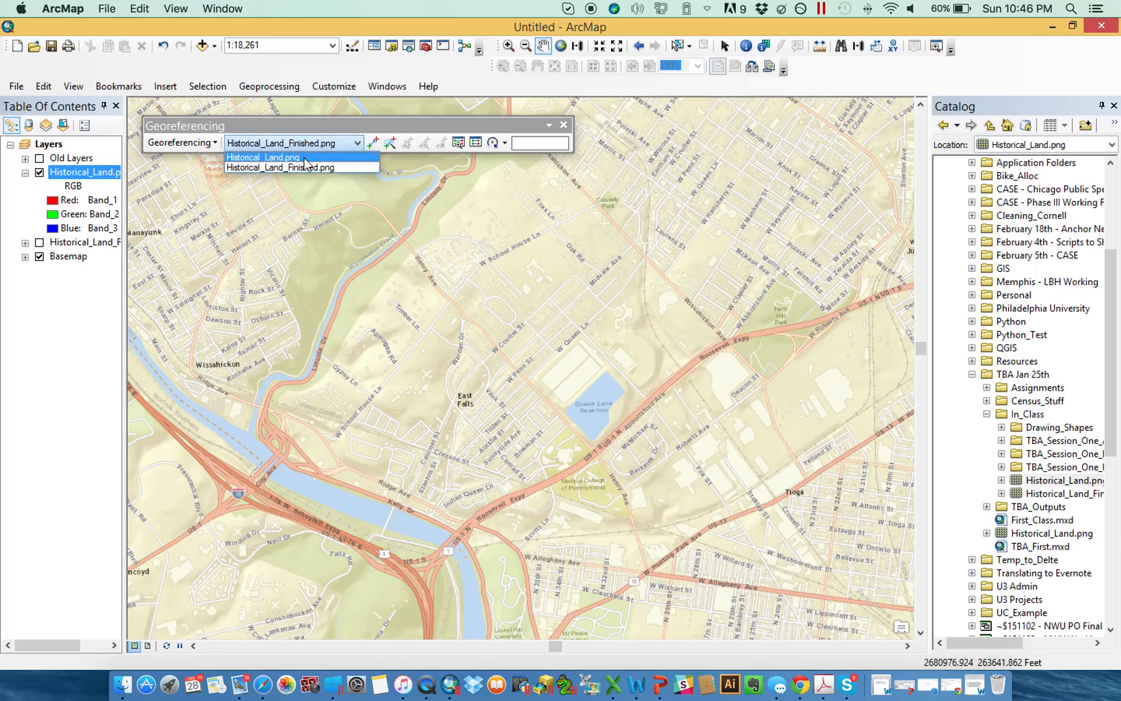
left_click(304, 157)
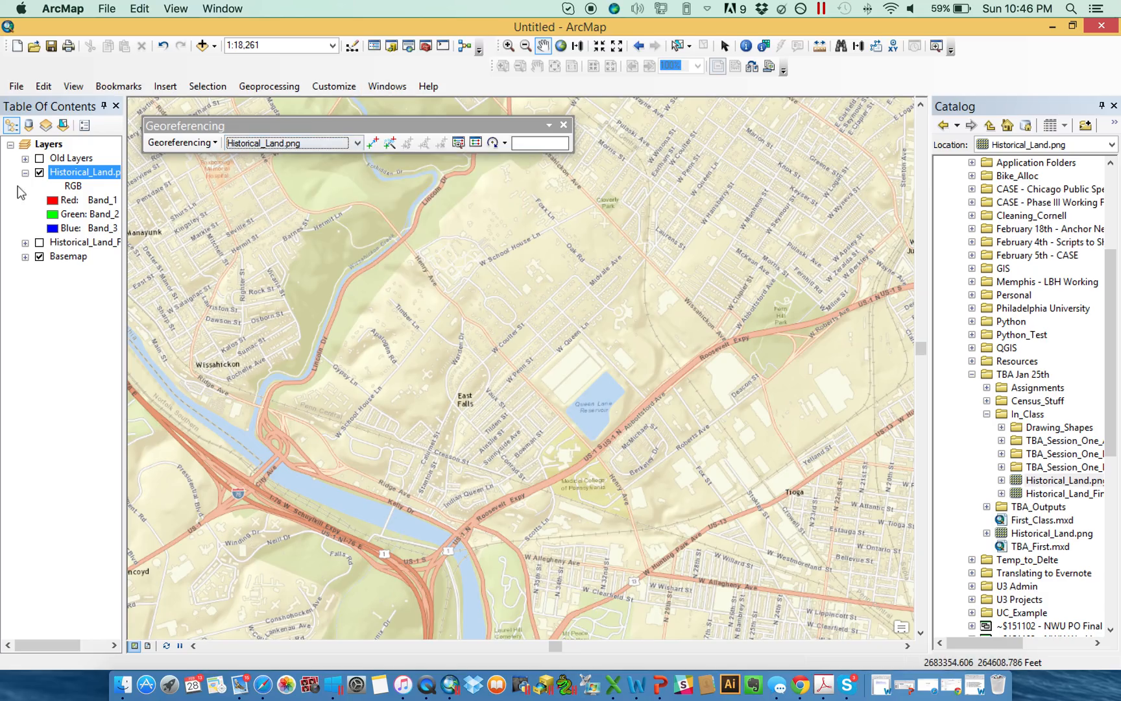
Zoom to the Historical_Land.png layer to compare its location with the basemap, and return to the previous 1:18,261 extent
right_click(73, 172)
mouse_move(144, 318)
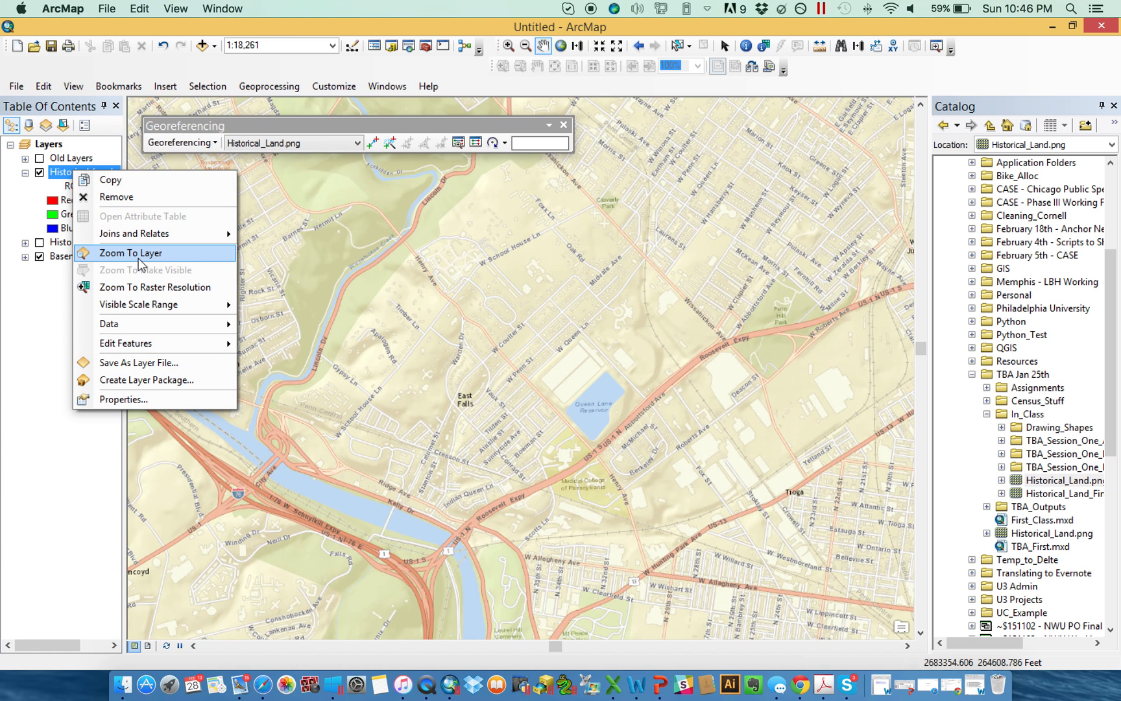
left_click(138, 254)
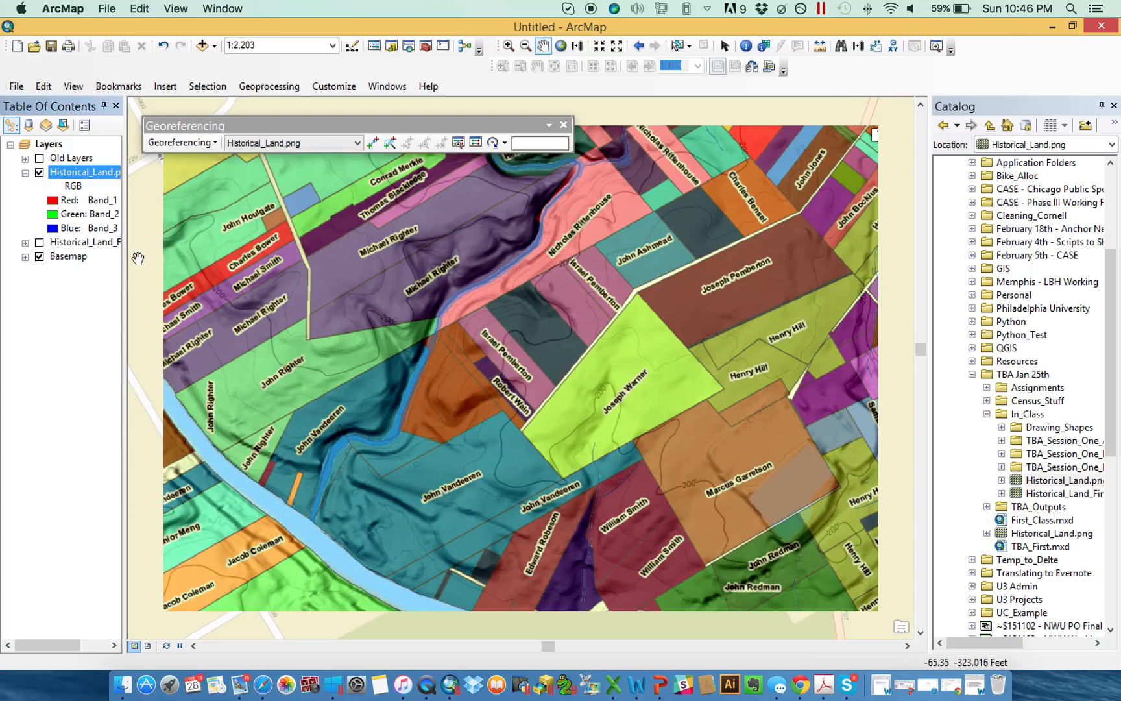
left_click(638, 45)
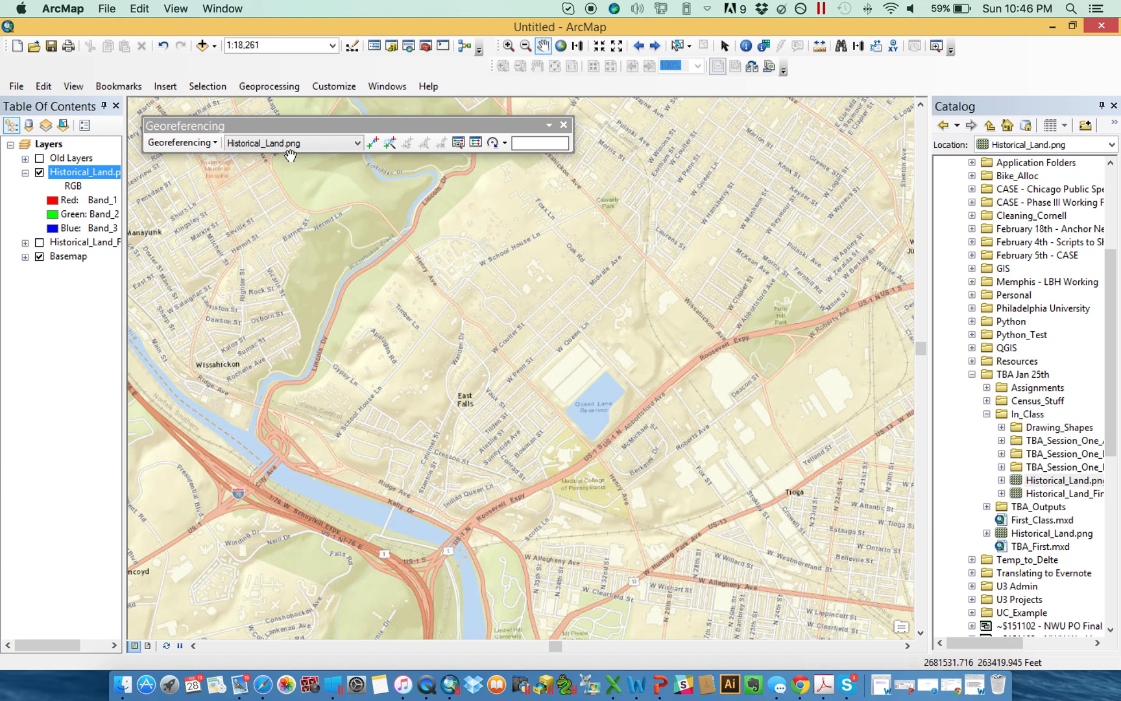
left_click(657, 47)
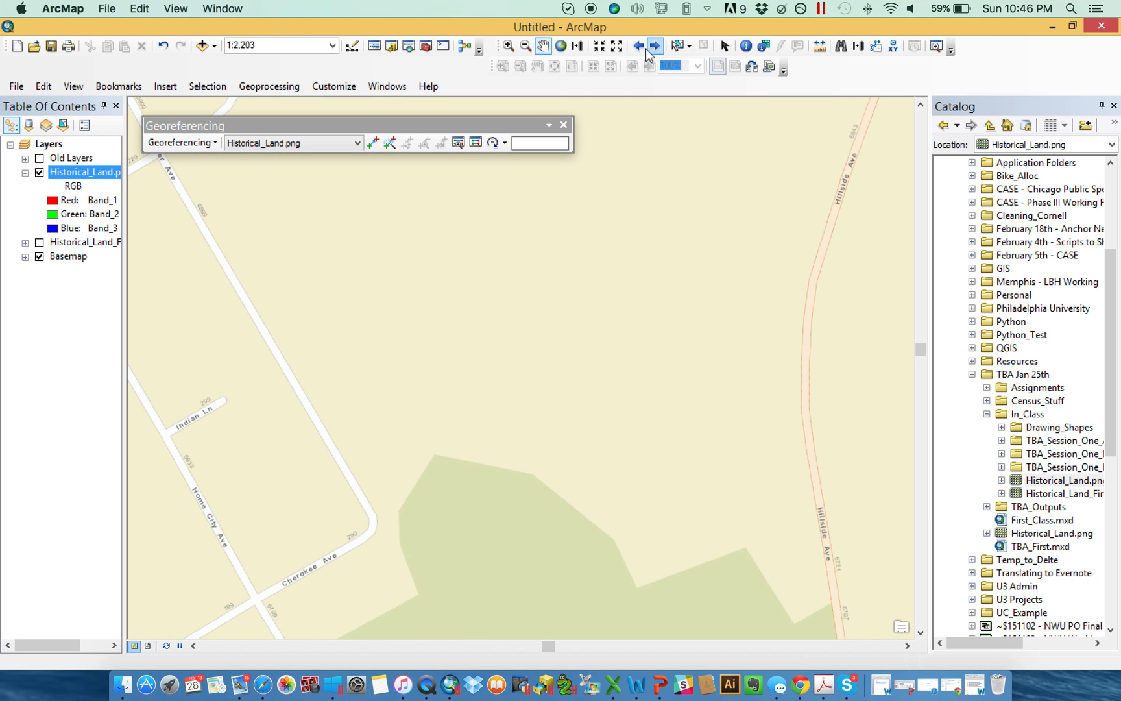
left_click(640, 46)
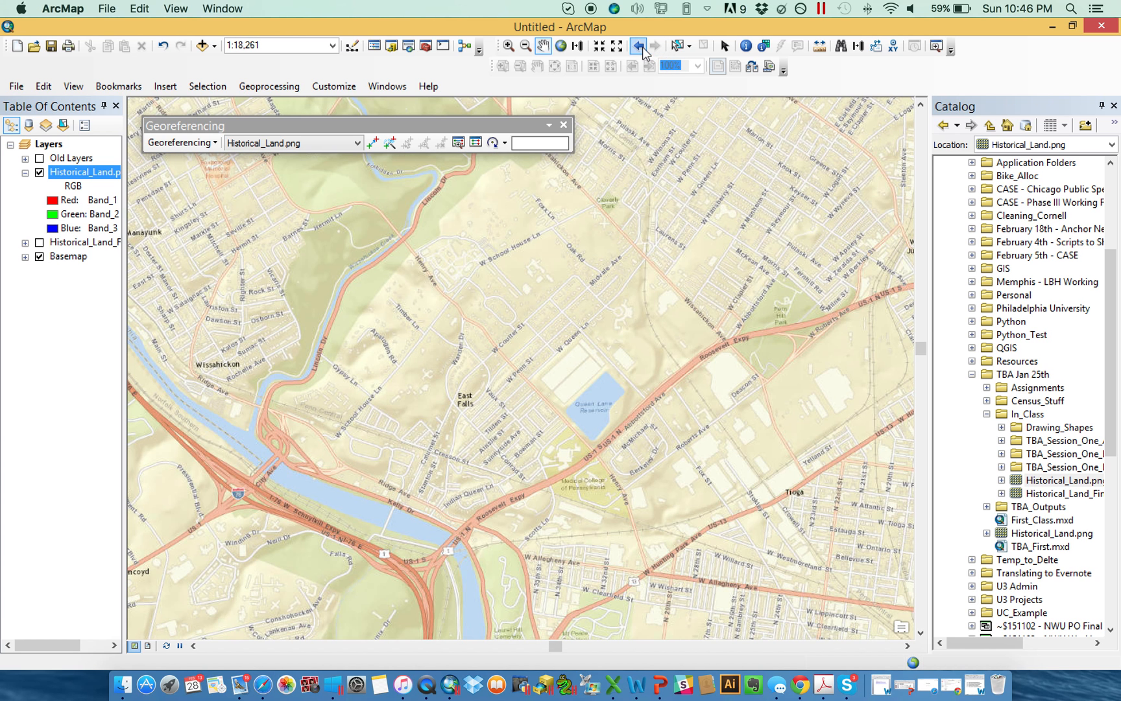
Show Historical_Land.png in the separate Image Viewer window and narrow that window so it sits beside the basemap
left_click(458, 143)
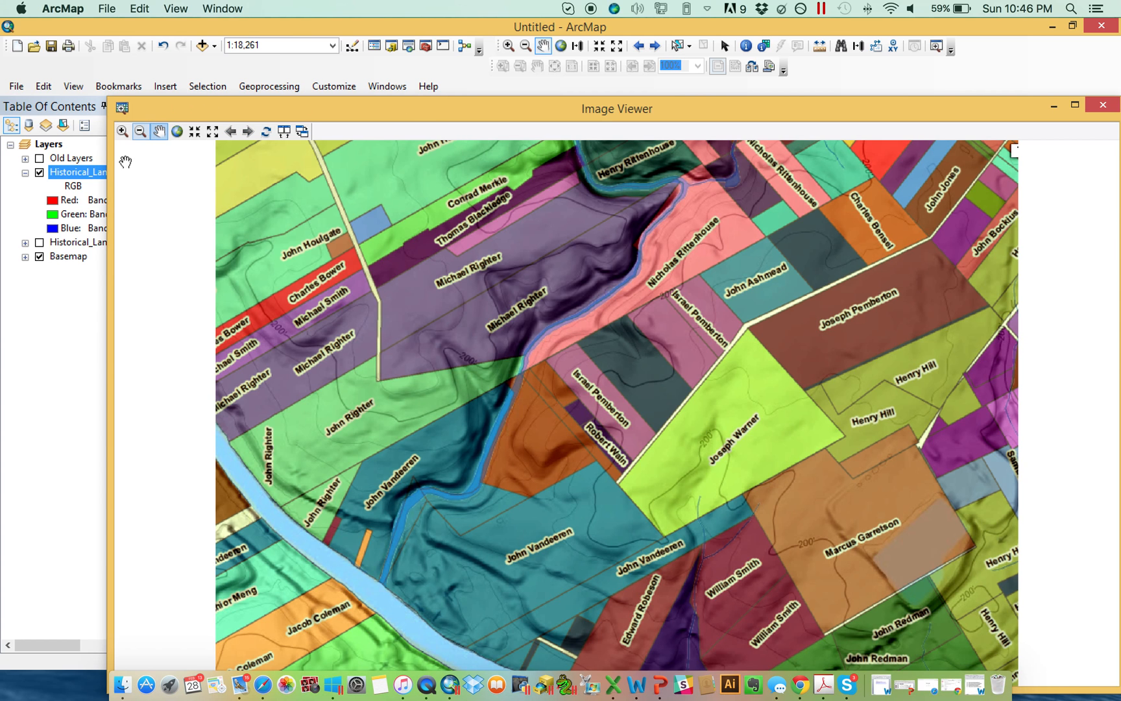
left_click_drag(111, 171, 662, 170)
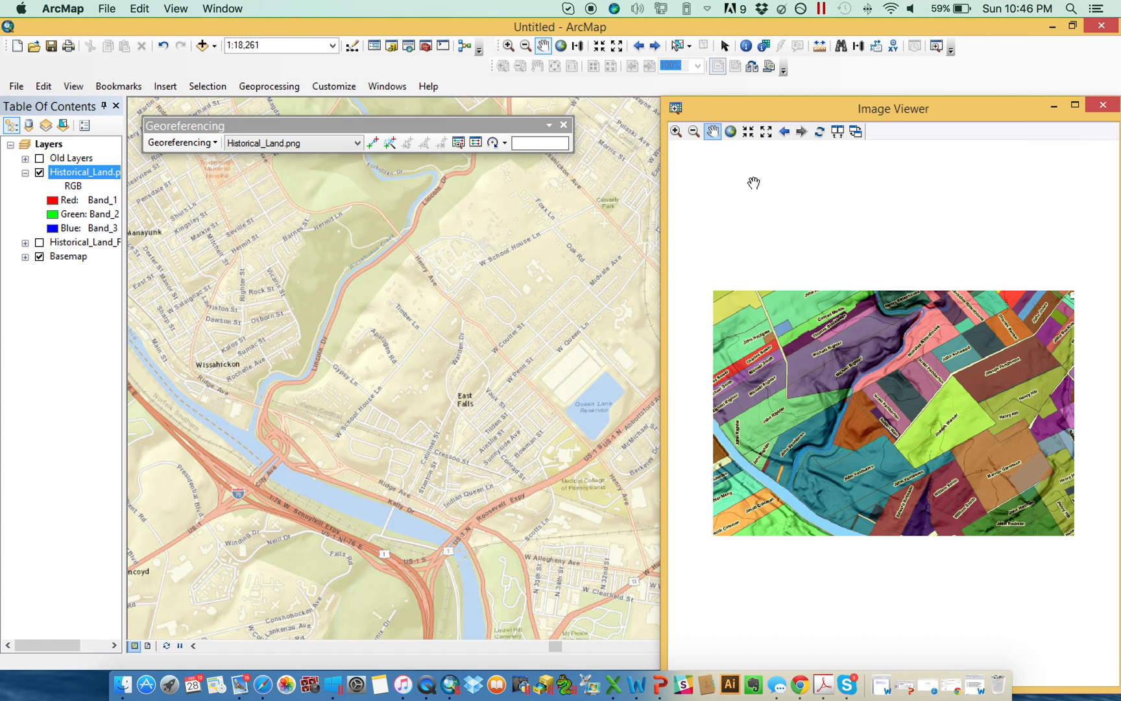
Move the Image Viewer window over the basemap's eastern part and enlarge the scanned parcel map to fill it
left_click_drag(841, 99, 756, 145)
left_click(617, 159)
left_click_drag(699, 261, 1000, 470)
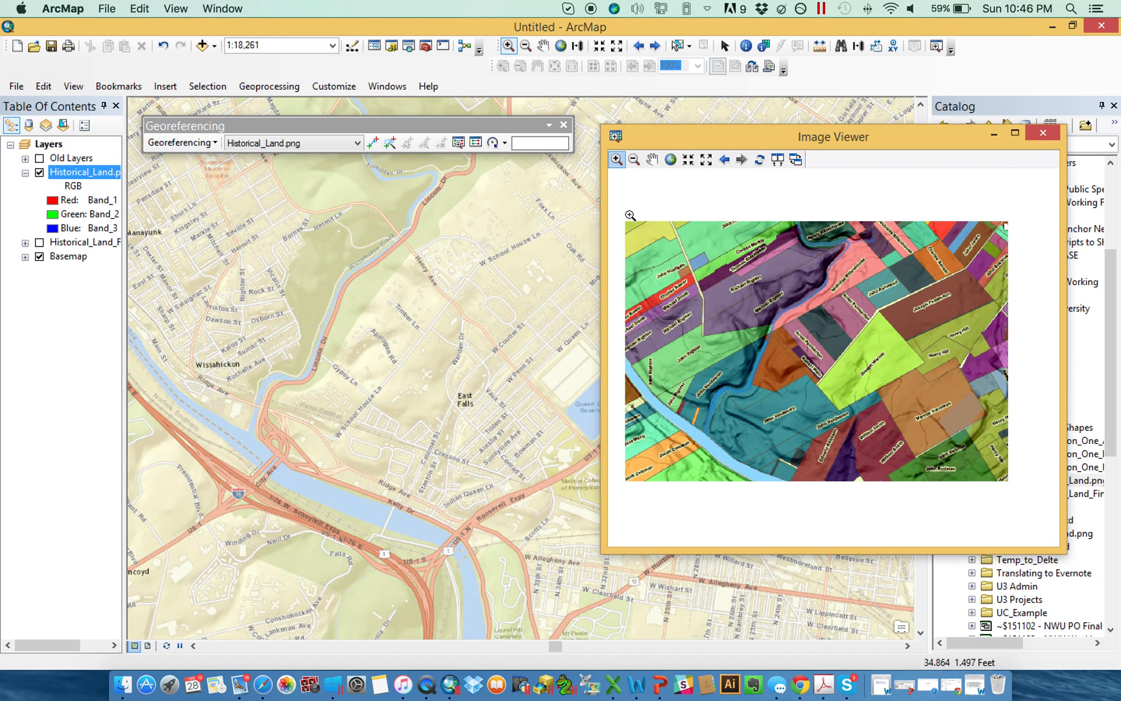
left_click_drag(622, 207, 1029, 505)
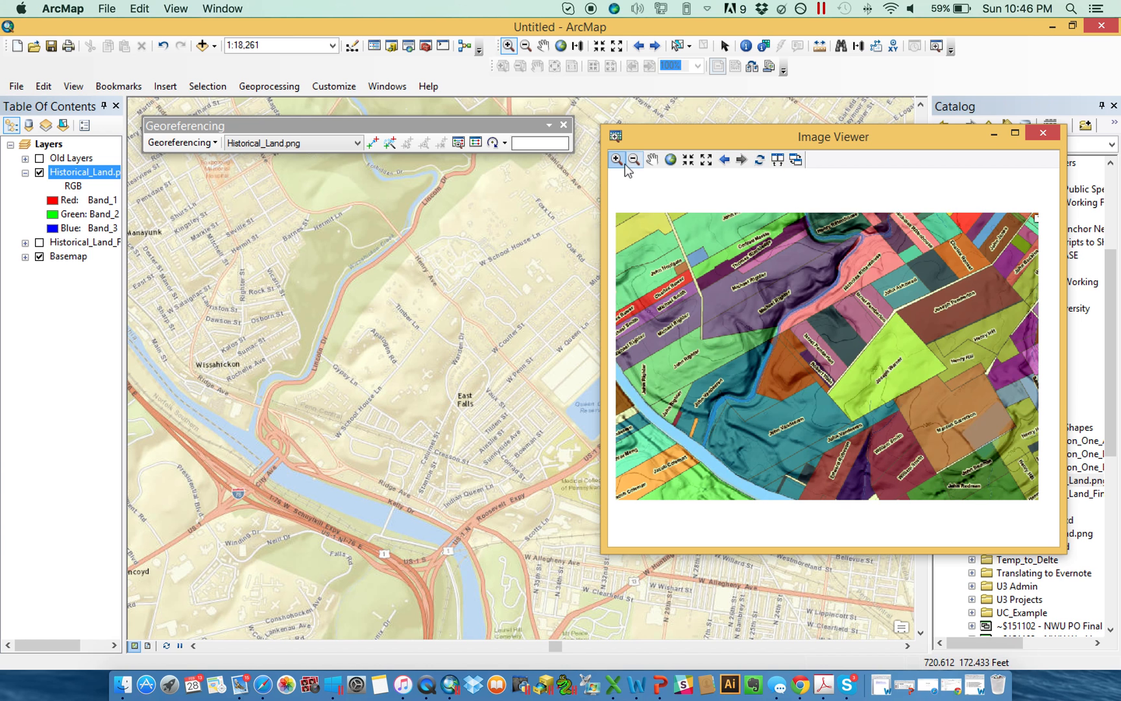
Add a control point linking the creek mouth on the scanned map to the same river confluence near Ridge Ave on the basemap
left_click(372, 143)
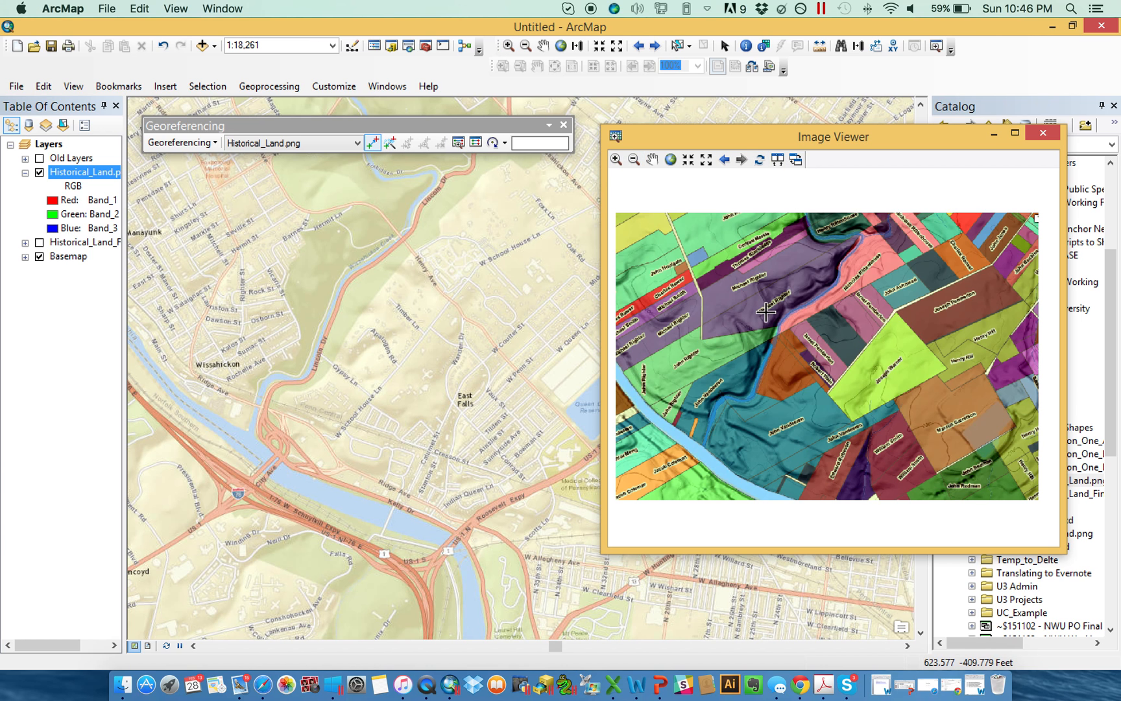
left_click(616, 159)
left_click_drag(698, 431, 760, 482)
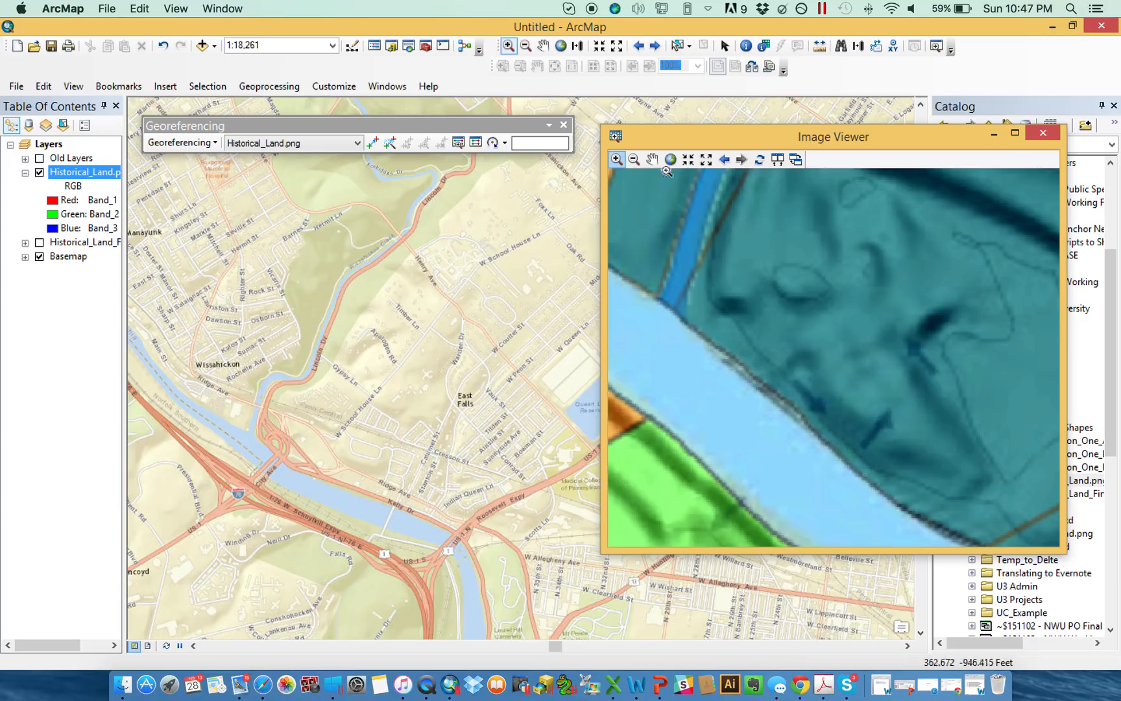
left_click(373, 143)
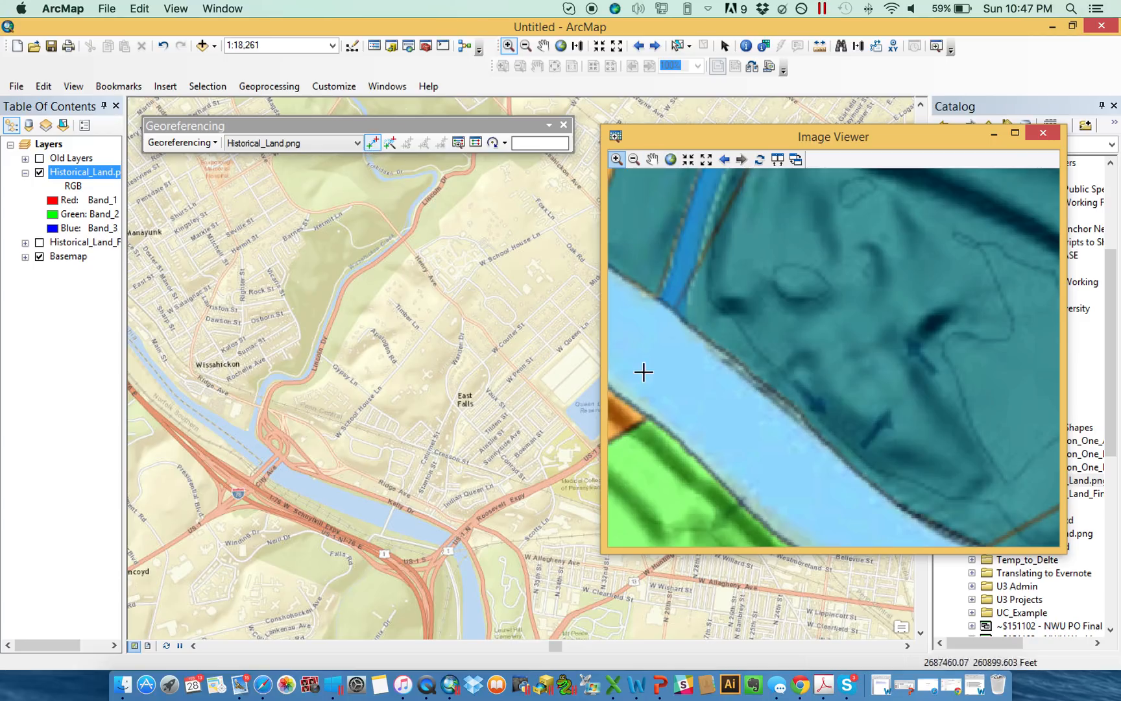
left_click(664, 302)
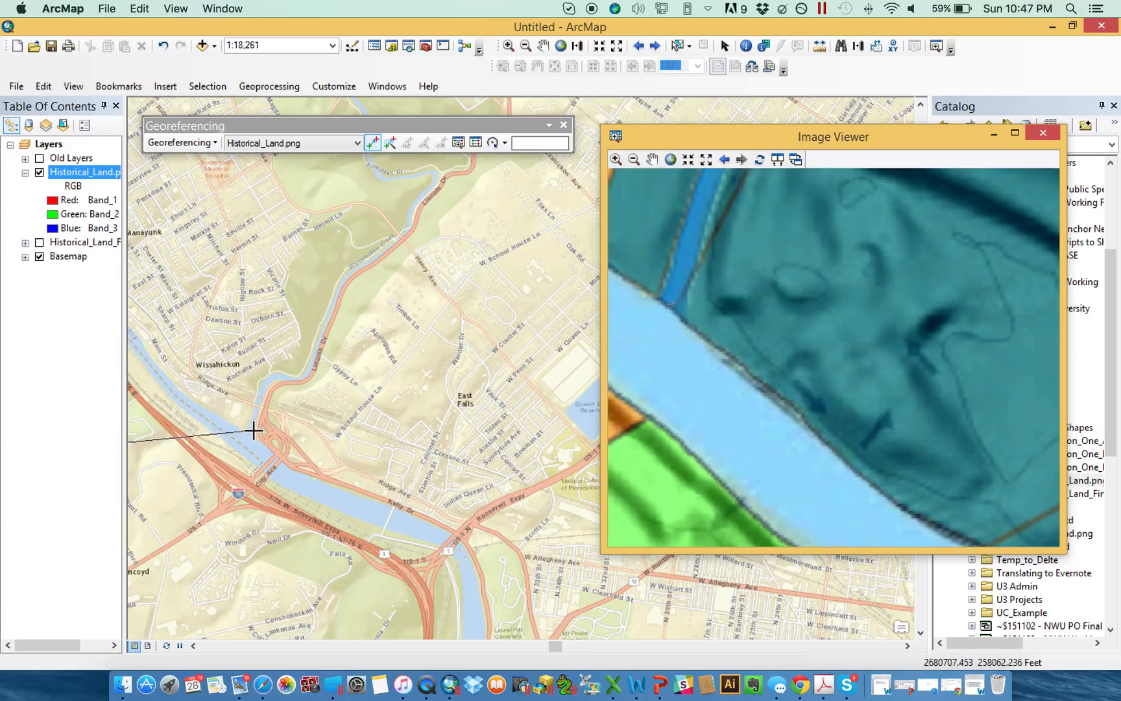
left_click(252, 433)
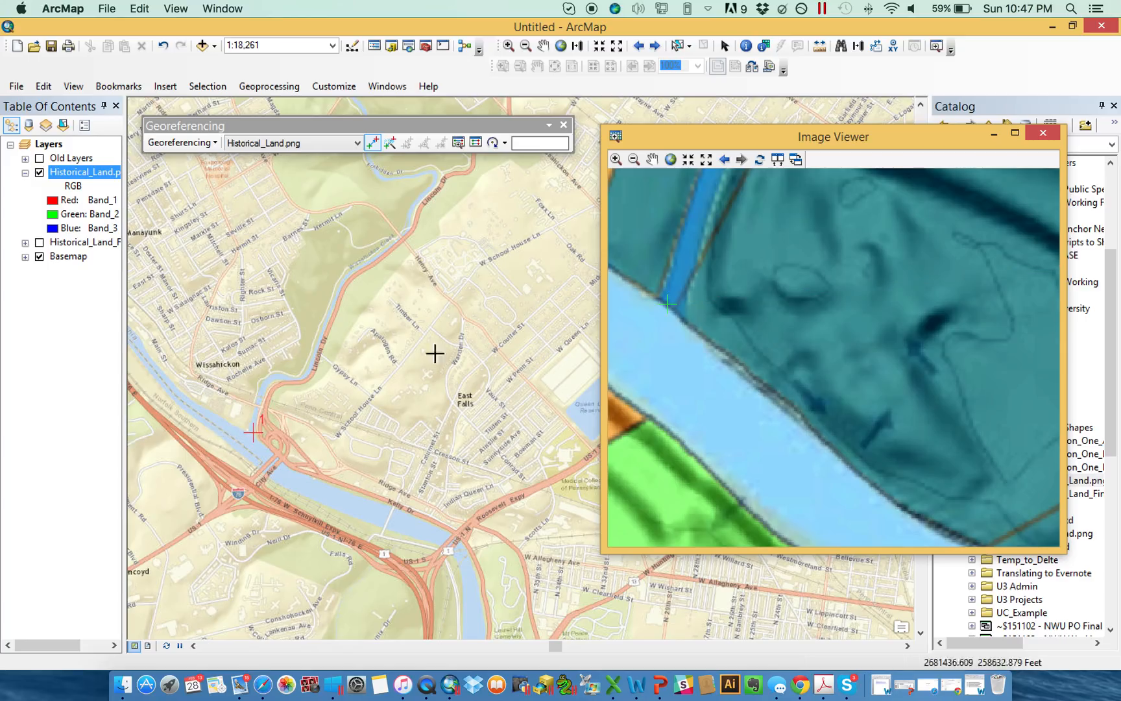
Add a trial control point linking a spot east of the creek on the scan to W School House Ln on the basemap
left_click(706, 159)
left_click(706, 159)
left_click(706, 159)
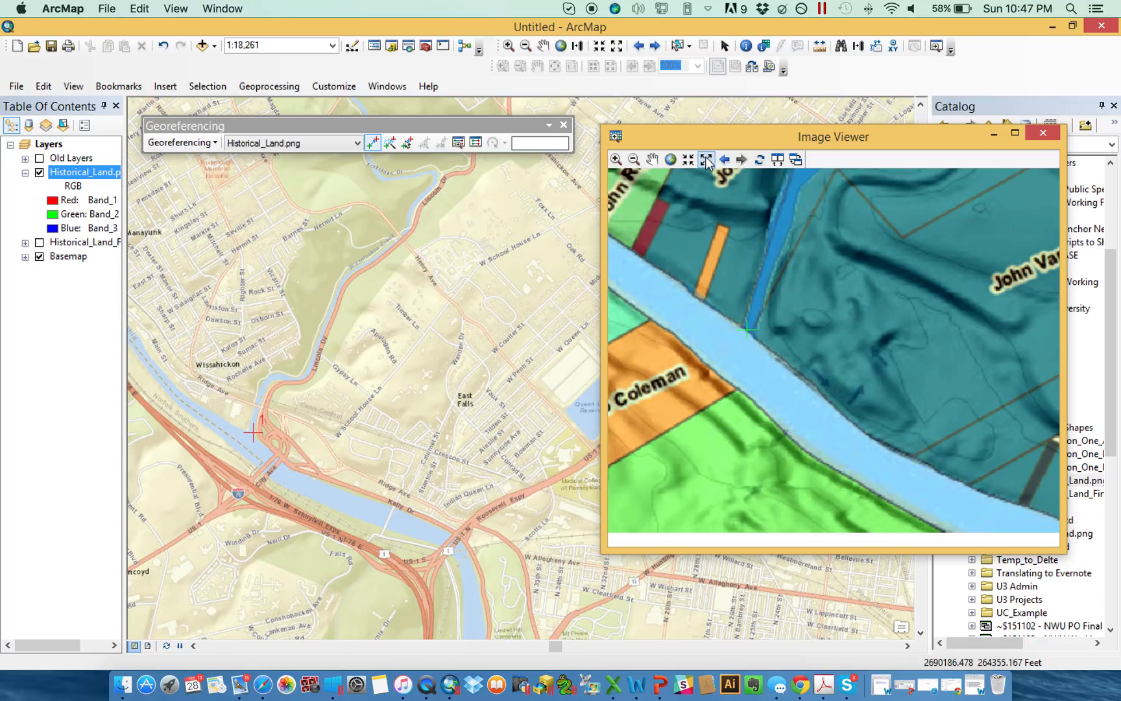
left_click(707, 163)
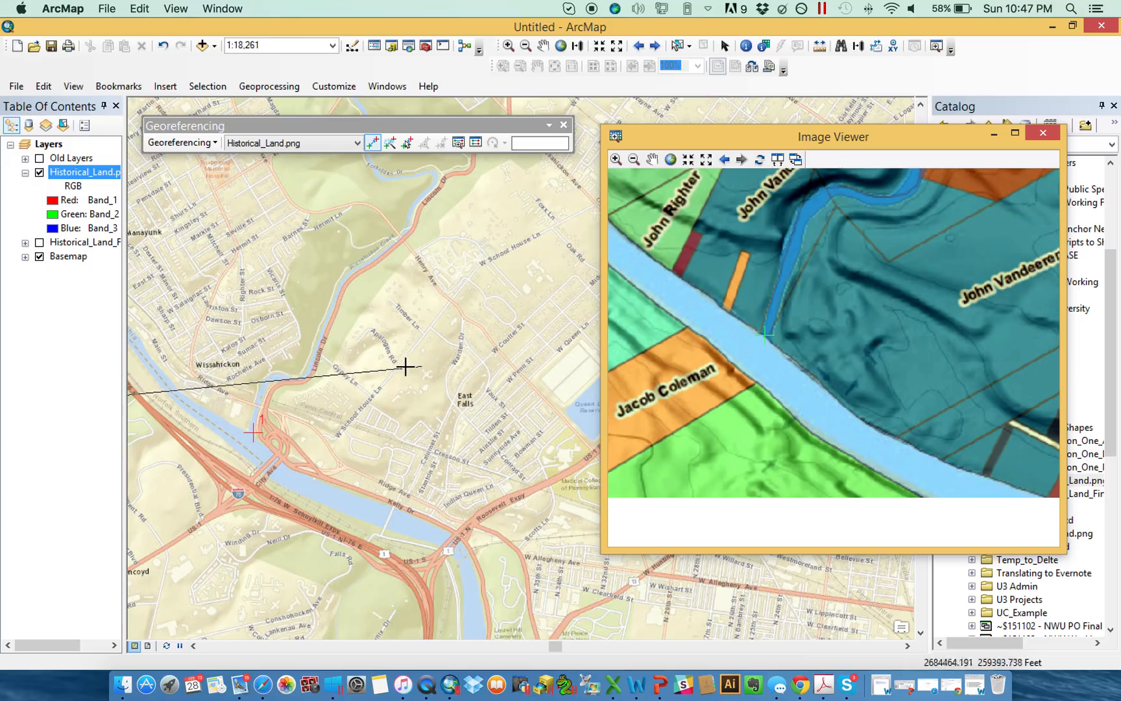
left_click(381, 388)
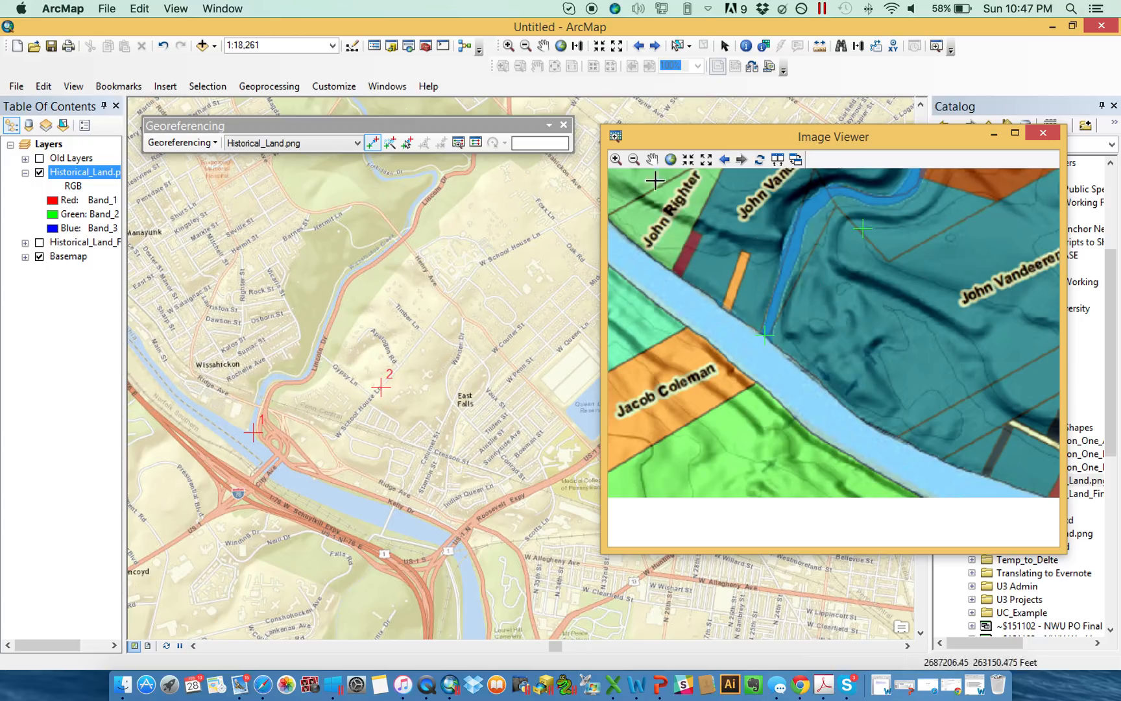
Delete link 2 from the link table and close the table
left_click(475, 143)
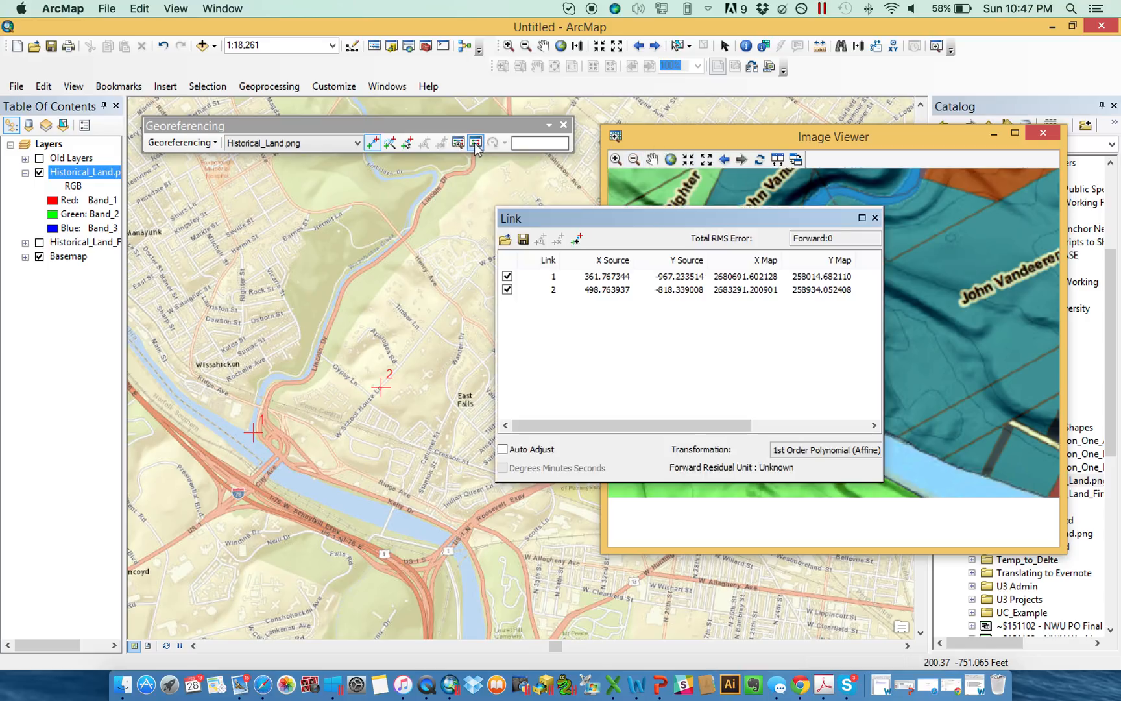
left_click(582, 289)
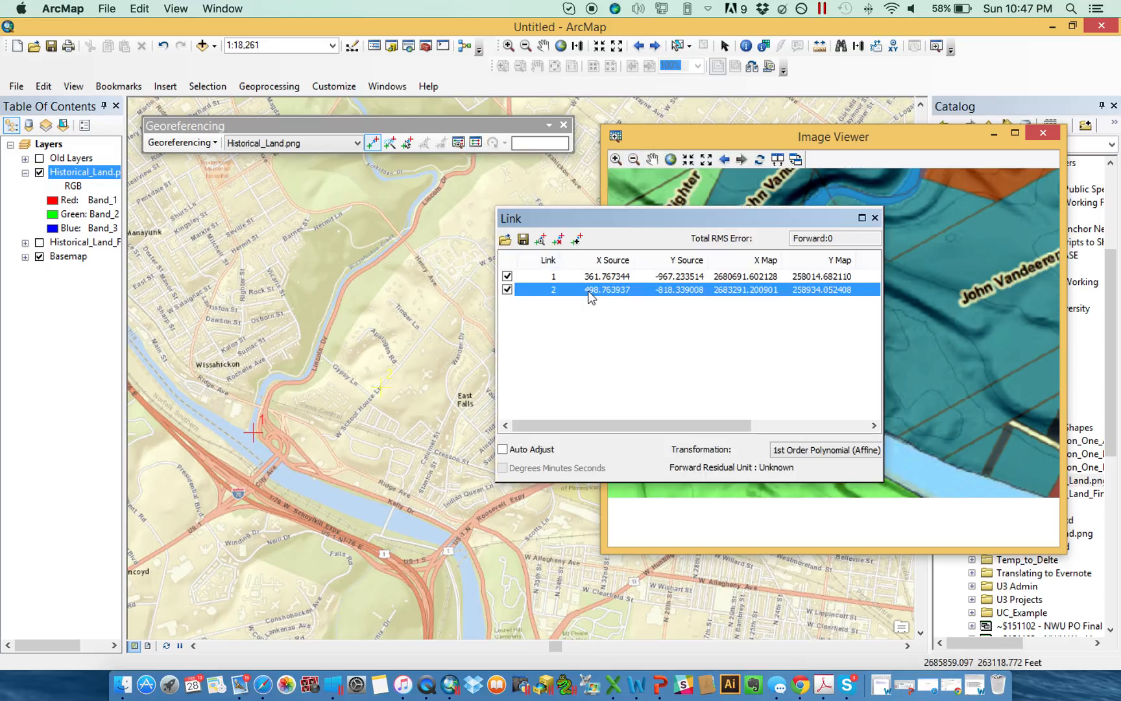
left_click(560, 239)
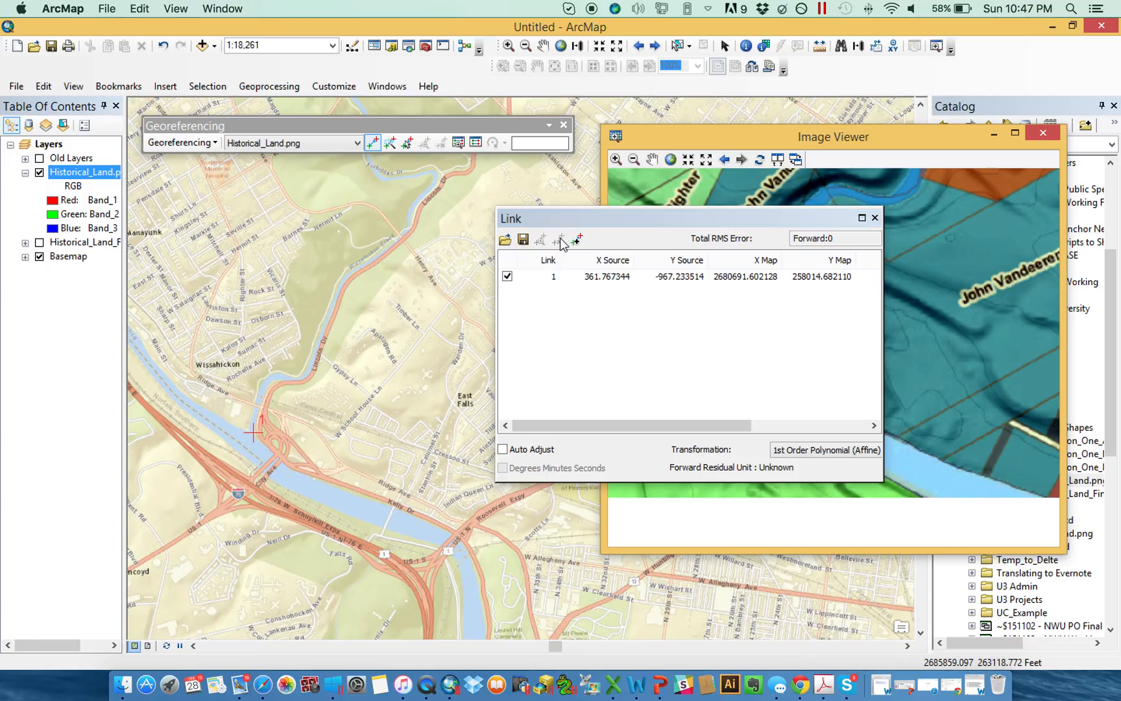
left_click(875, 218)
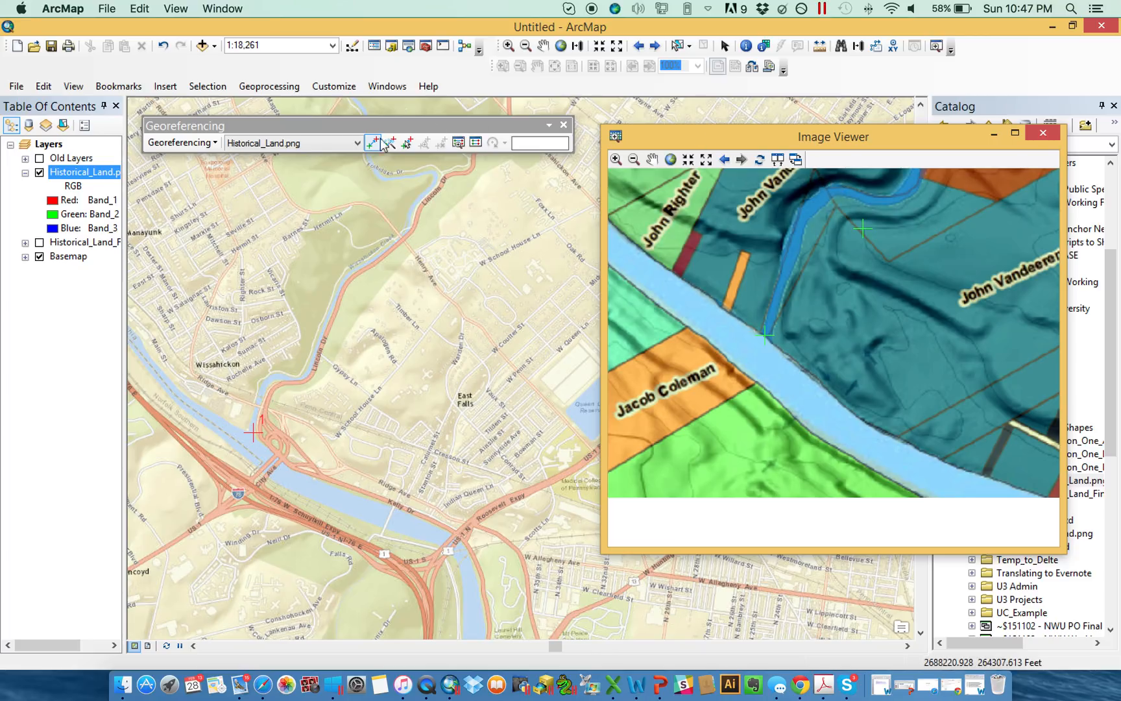
Add a control point linking the sharp creek bend above the river on the scan to the matching bend on the basemap
left_click(831, 198)
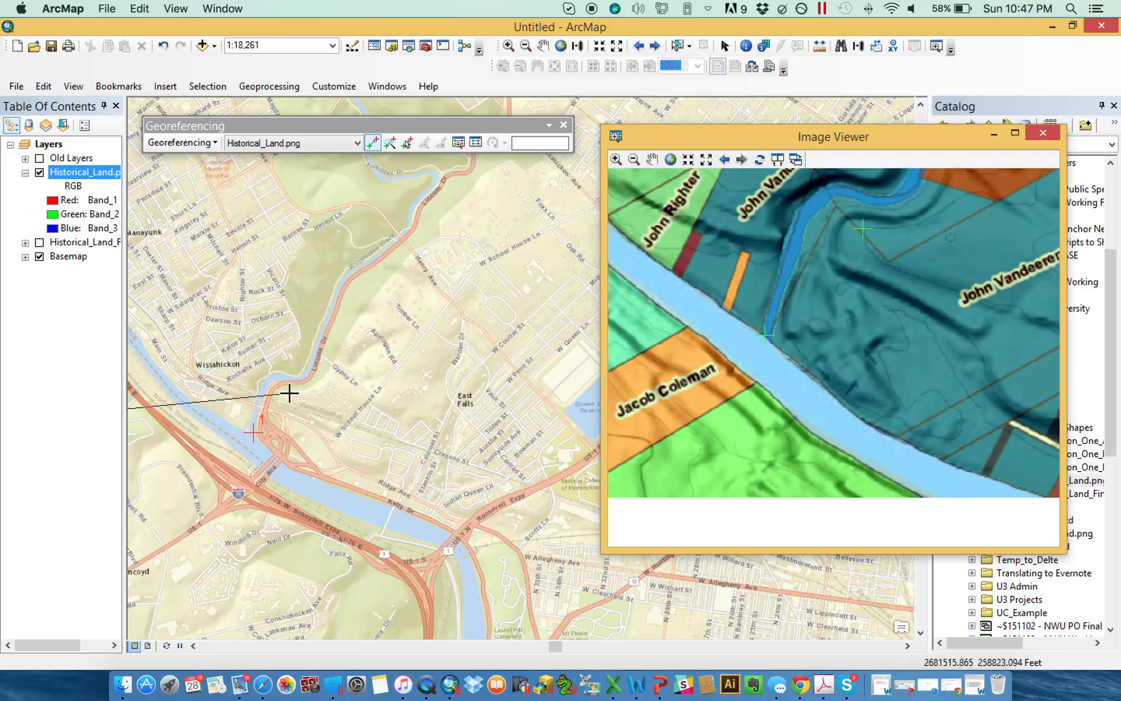
left_click(272, 381)
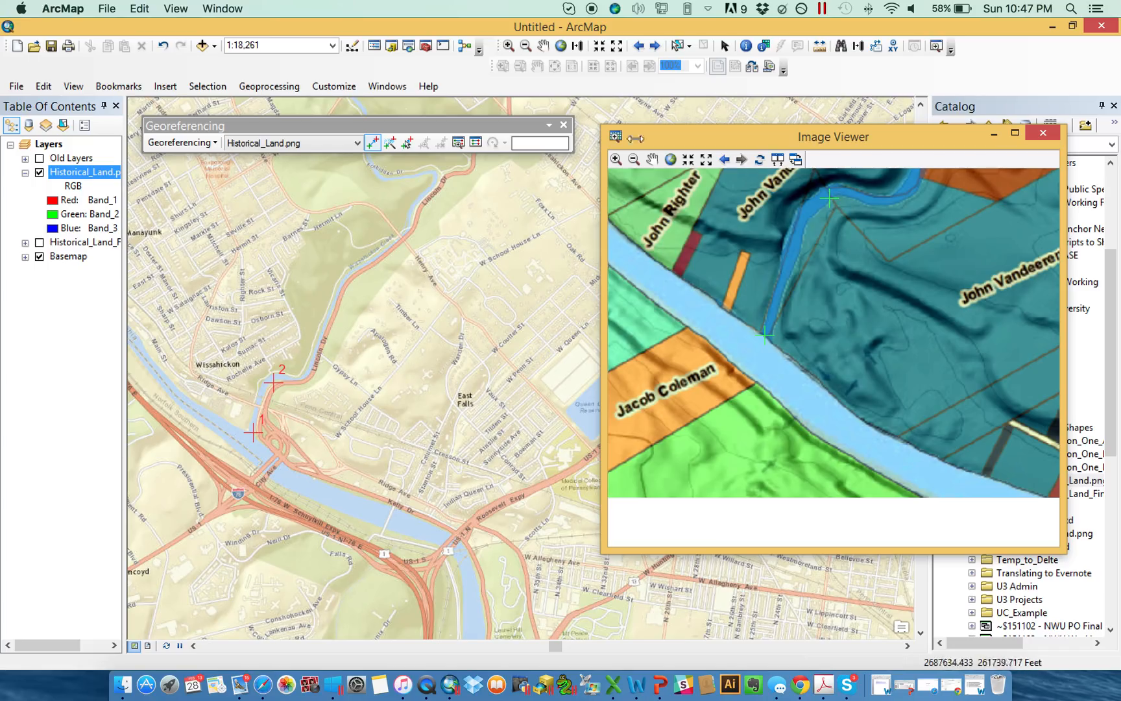
Examine the rest of the scanned parcel map in the Image Viewer for further recognizable control point locations
left_click(707, 160)
left_click(706, 160)
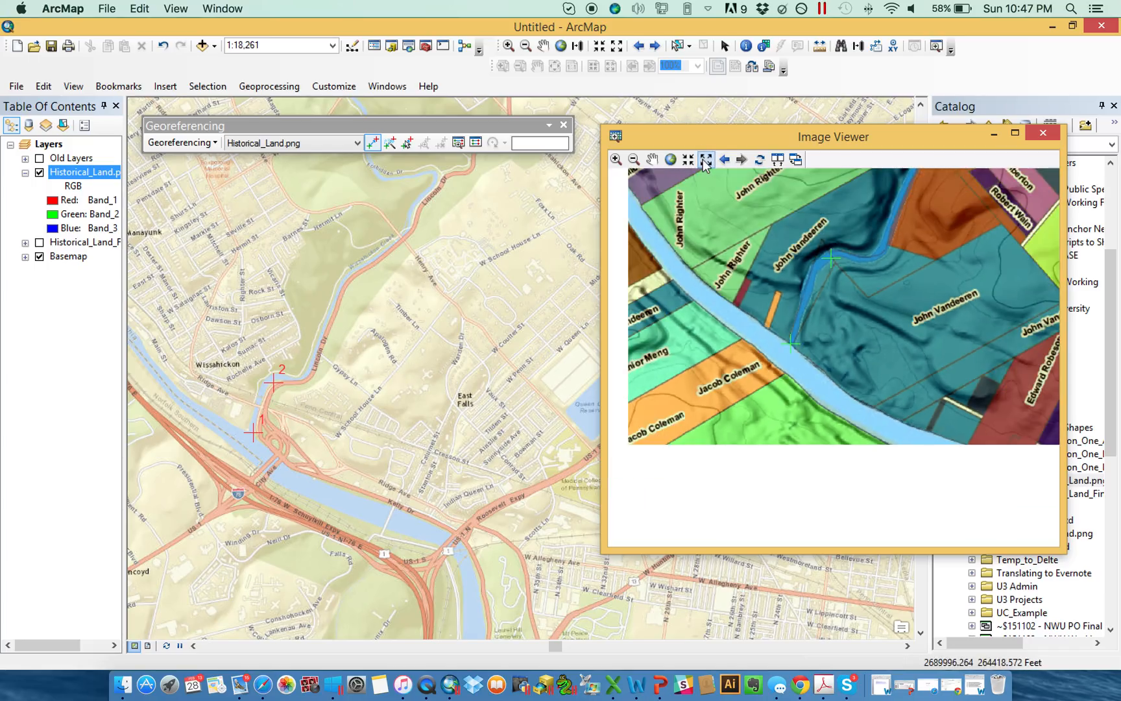
left_click(706, 160)
left_click(706, 160)
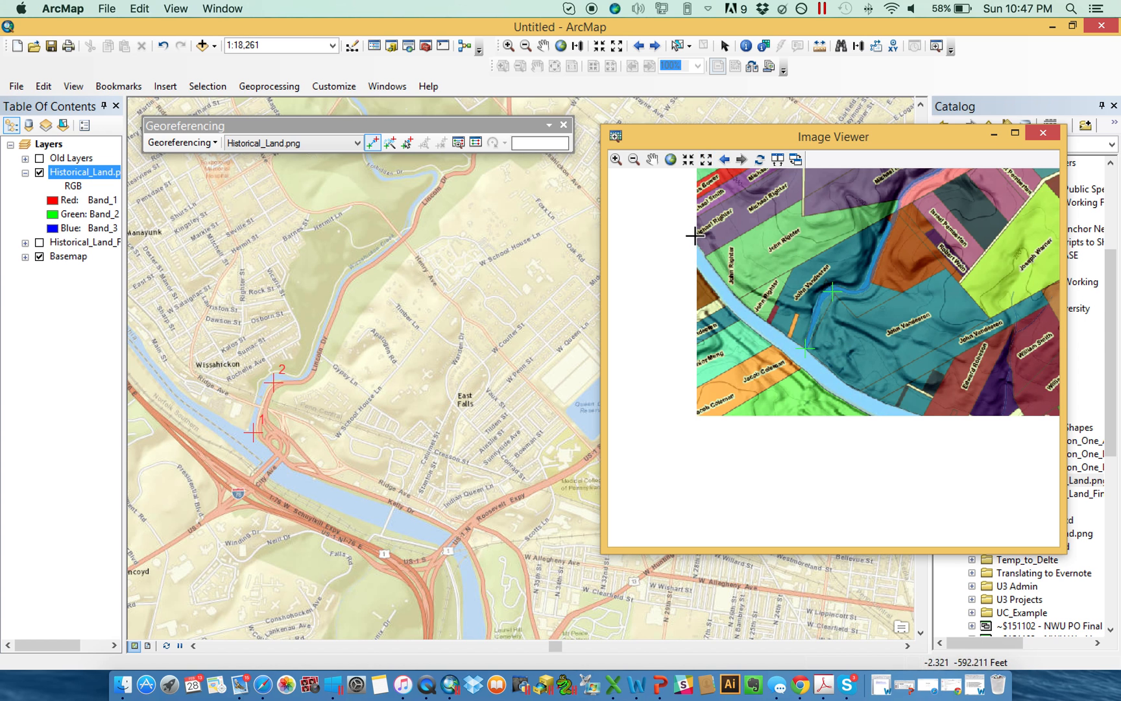
left_click(653, 160)
left_click_drag(915, 241, 819, 398)
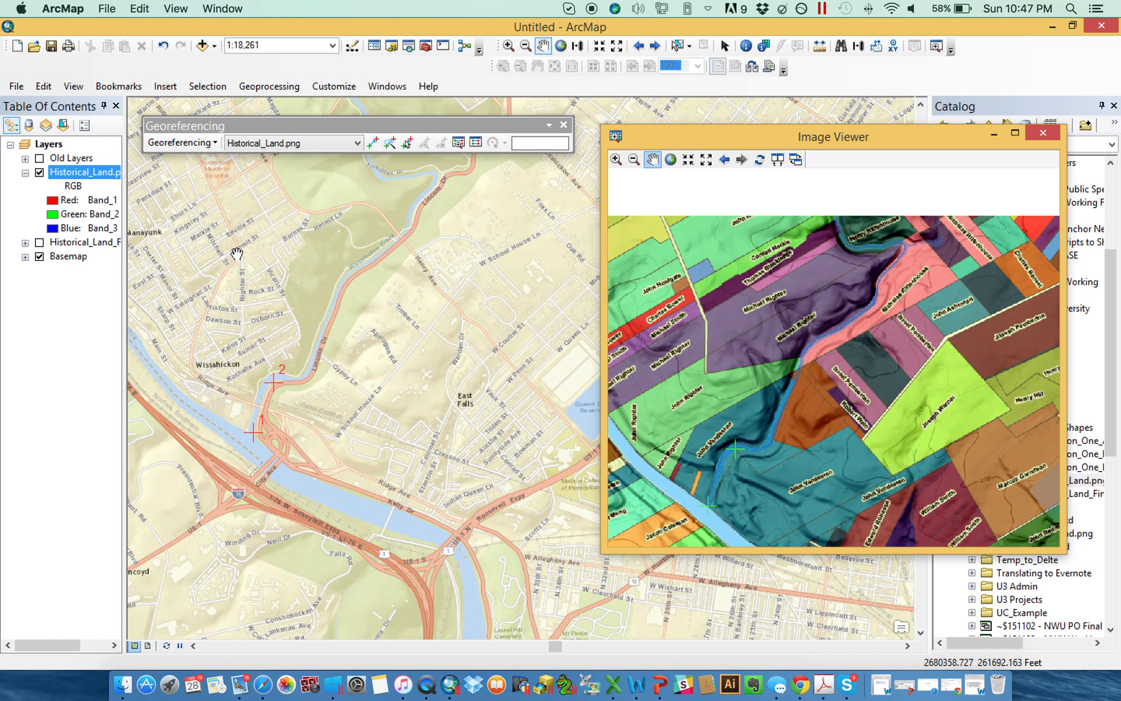
left_click_drag(895, 329, 699, 306)
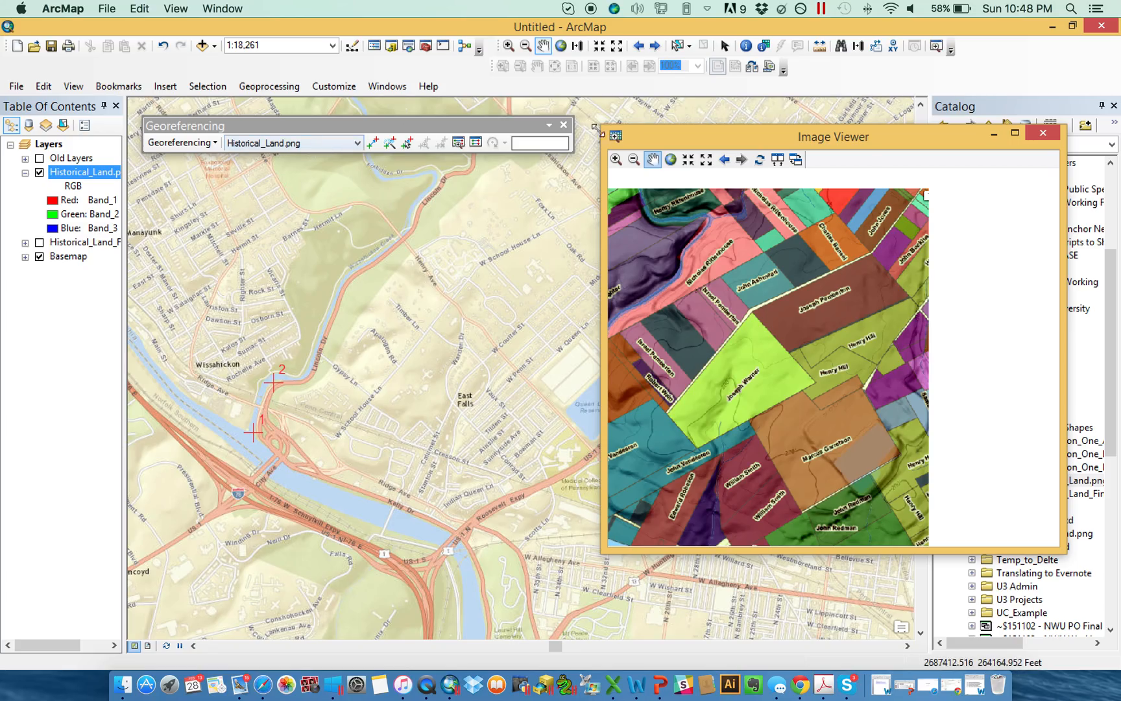
left_click(172, 144)
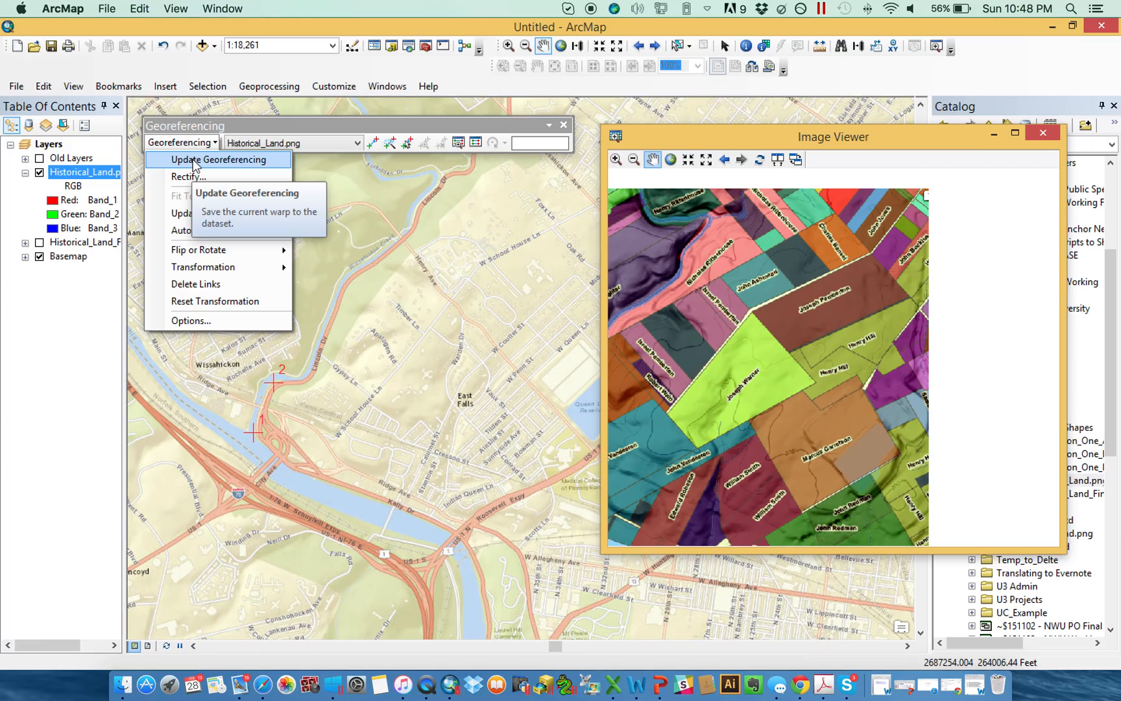
left_click(209, 144)
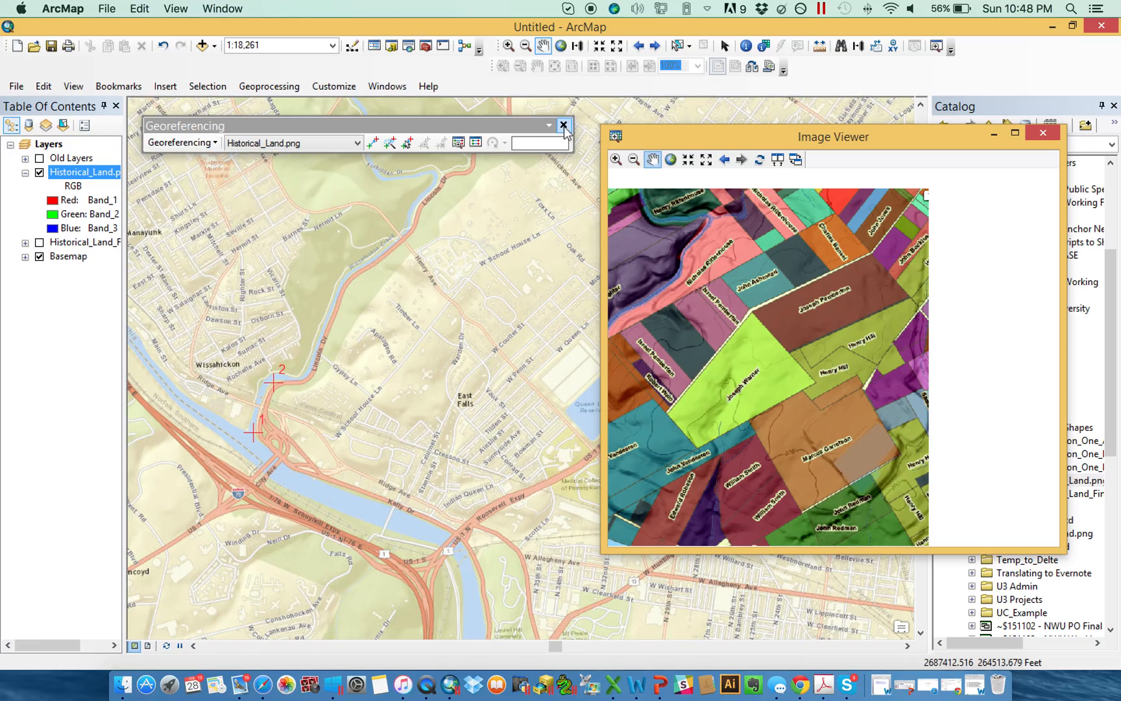
left_click(209, 144)
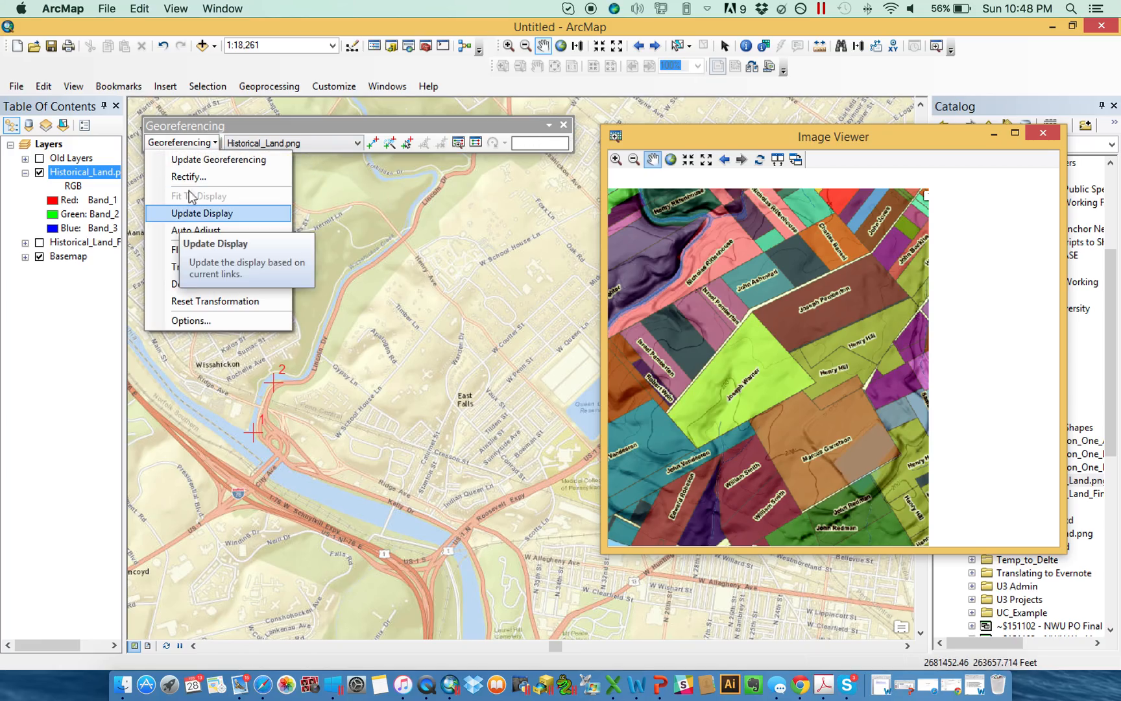
left_click(185, 211)
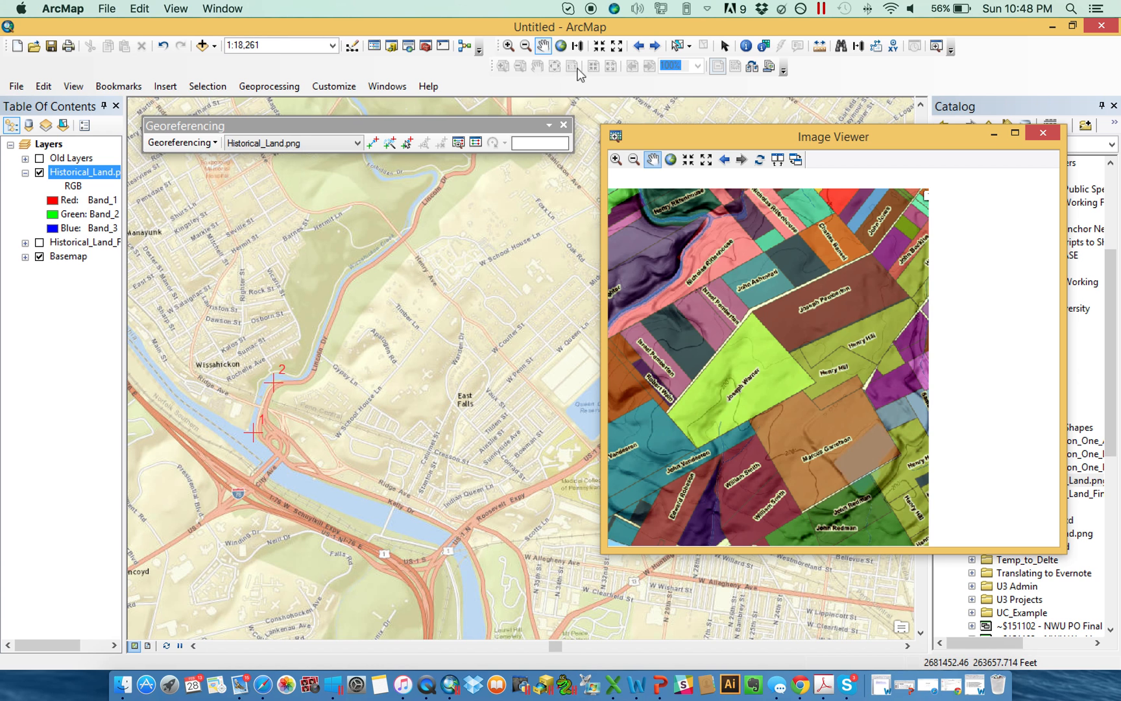
Close the Georeferencing toolbar and Image Viewer, and display Historical_Land_Finished.png in place of Historical_Land.png
left_click(563, 125)
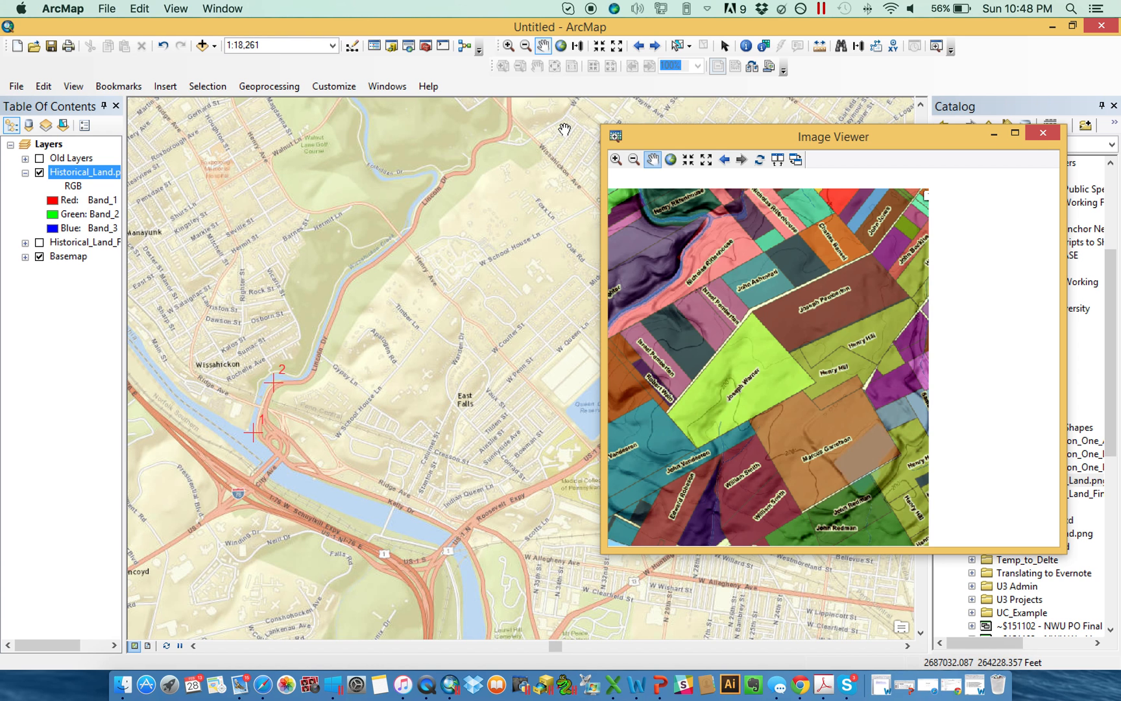
left_click(1042, 133)
left_click(40, 243)
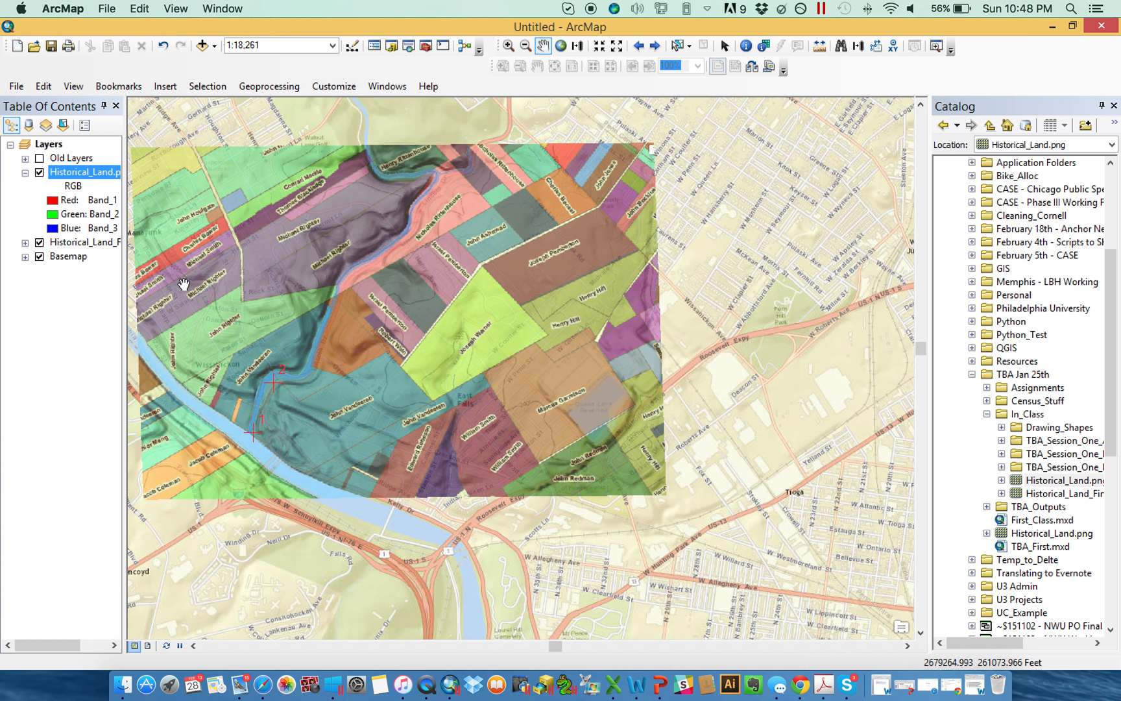
left_click(39, 243)
left_click(40, 243)
left_click(40, 172)
Set the display transparency of the Historical_Land_Finished.png layer to 30%
right_click(76, 242)
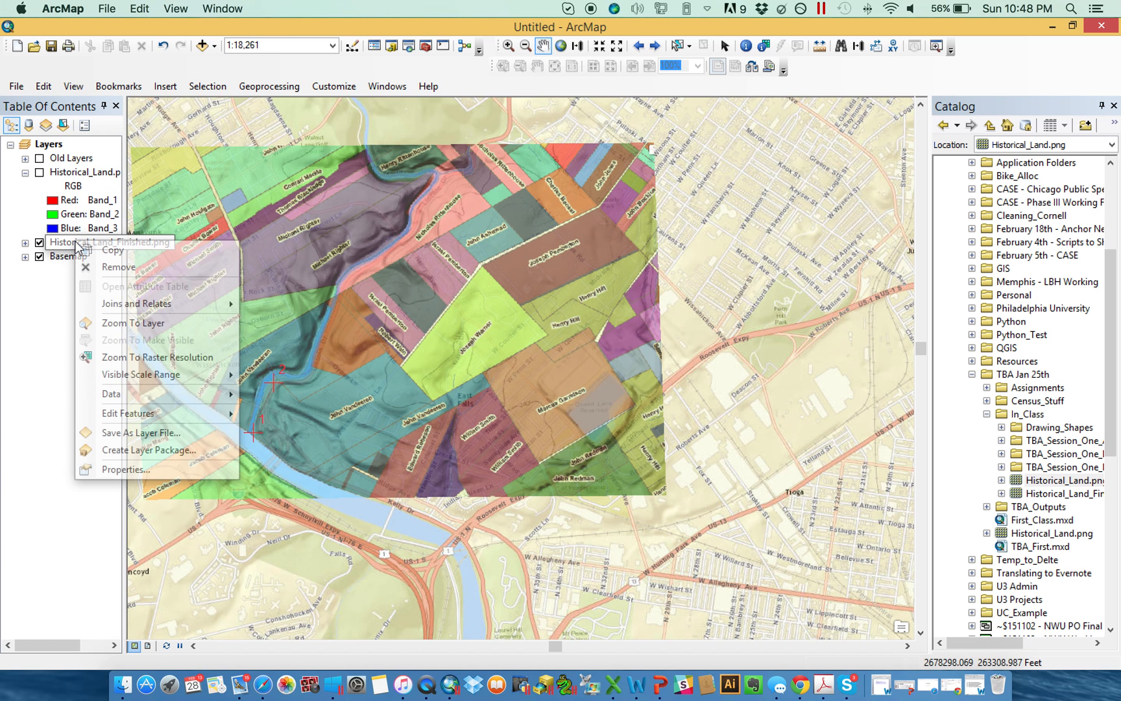
left_click(137, 470)
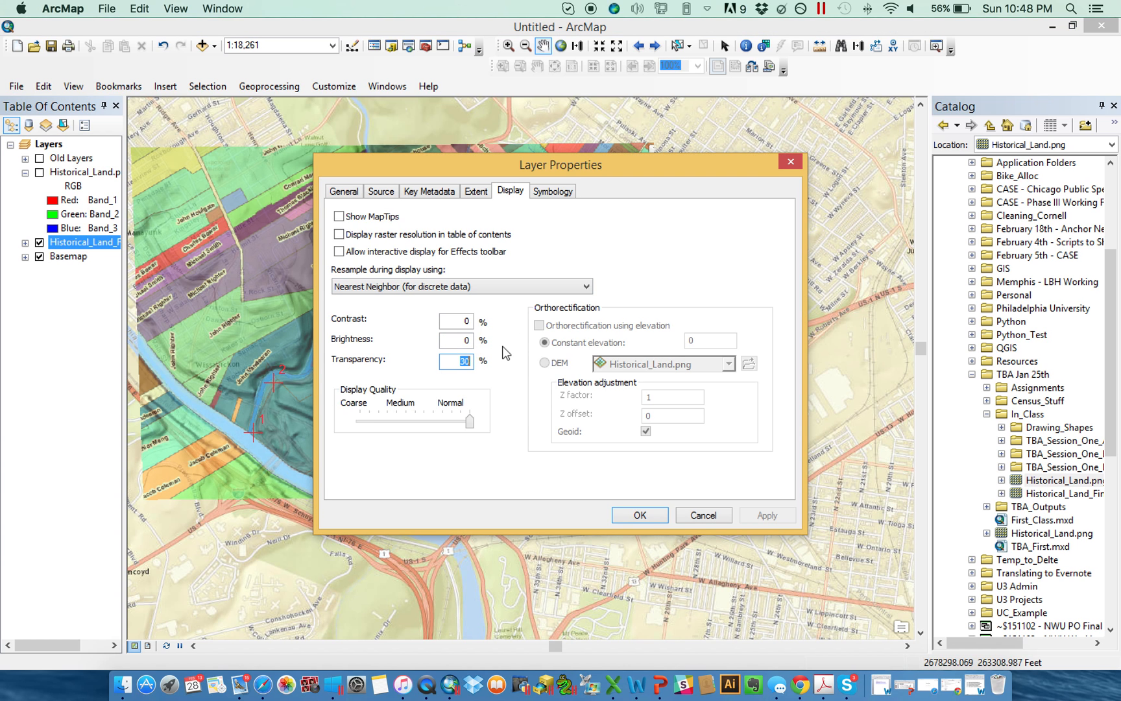
type("30")
key("Return")
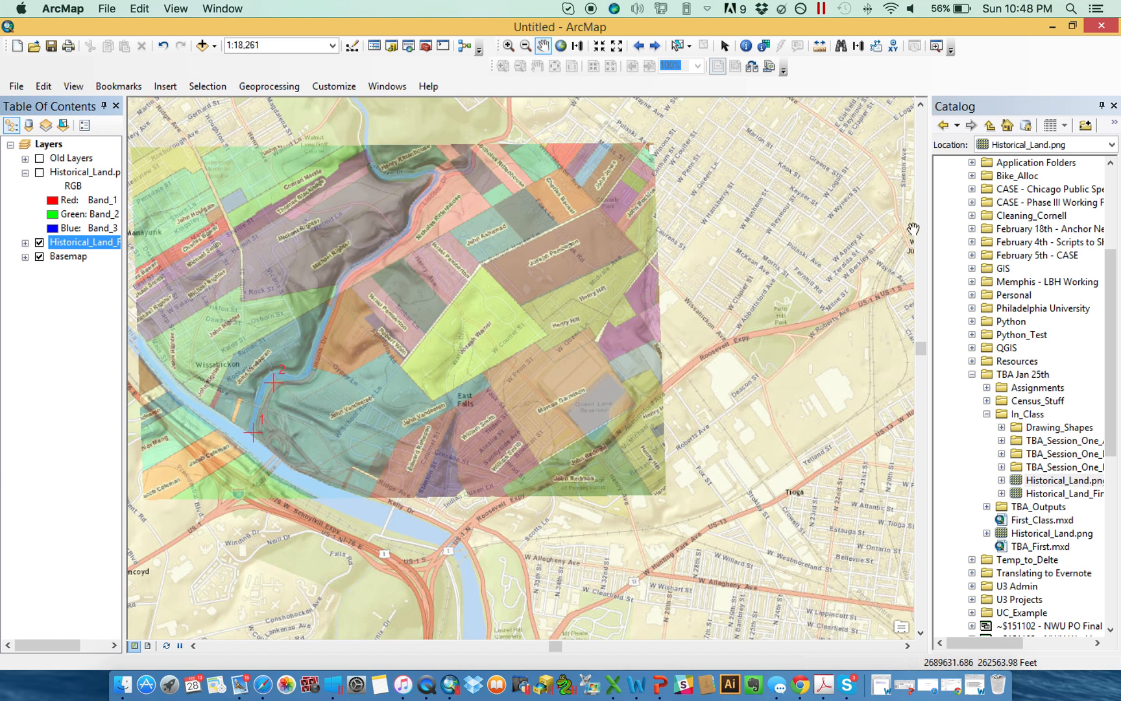
Start a new feature class in OurGDB.gdb inside the Drawing_Shapes folder
left_click(1002, 428)
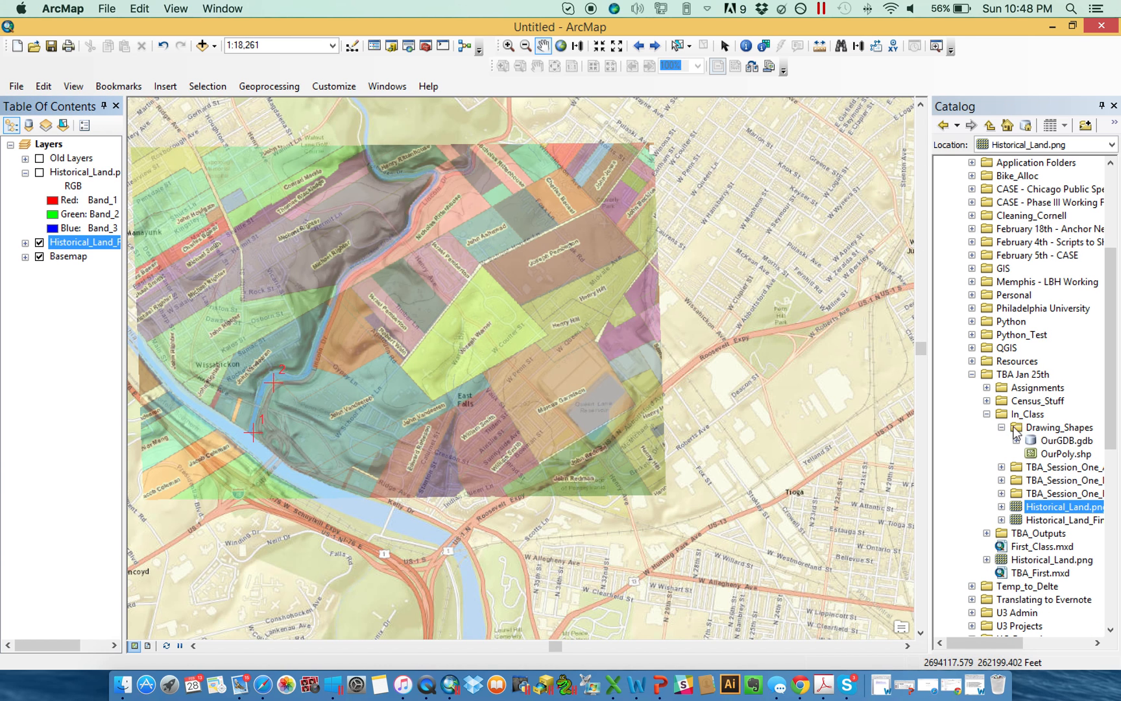
right_click(1027, 428)
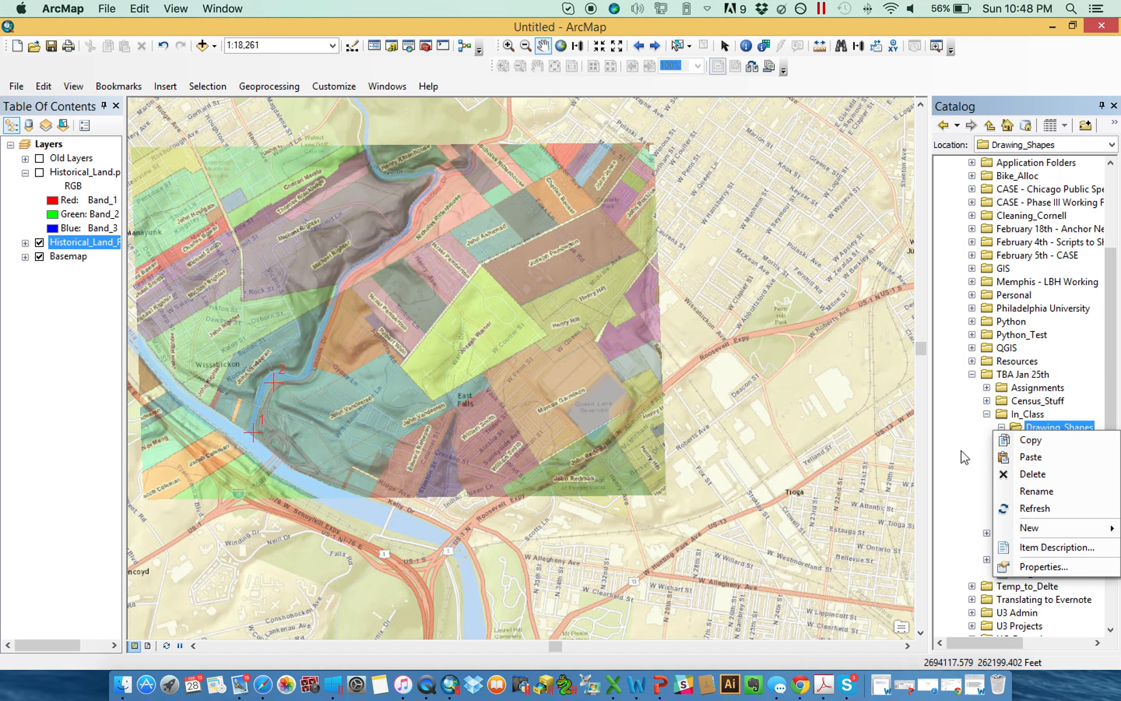
key("Escape")
left_click(1060, 442)
right_click(1056, 440)
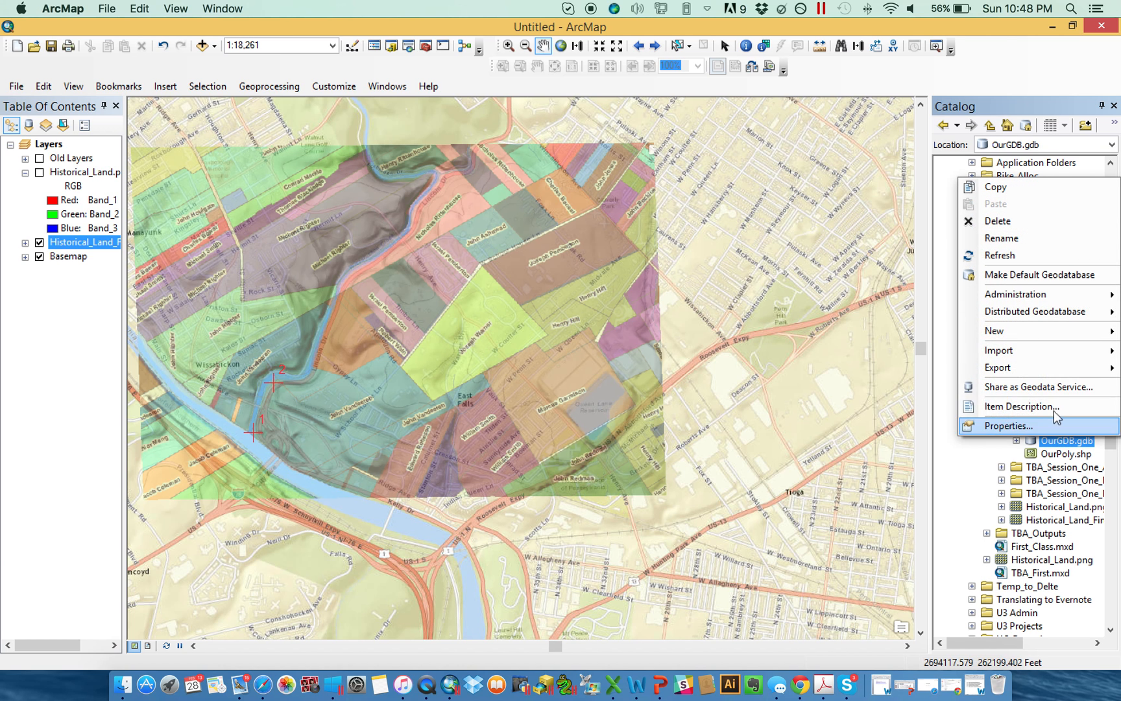
mouse_move(1045, 348)
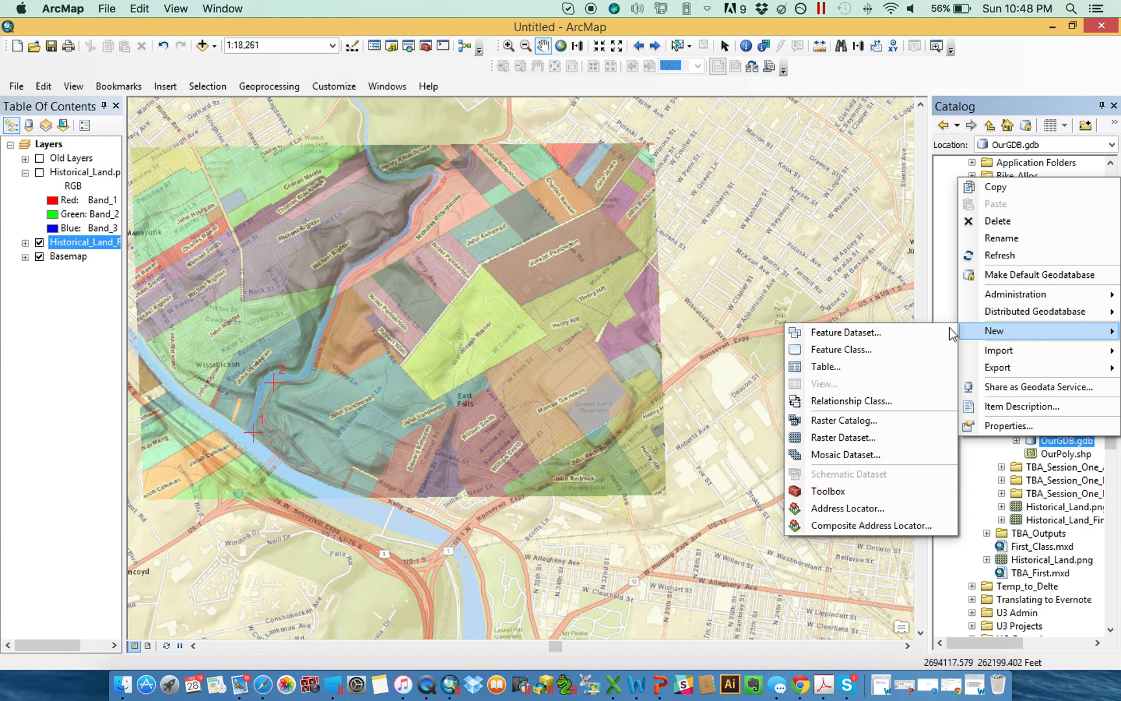
left_click(918, 351)
Name the new polygon feature class OldProperty and give it the alias Old Property
type("Ol")
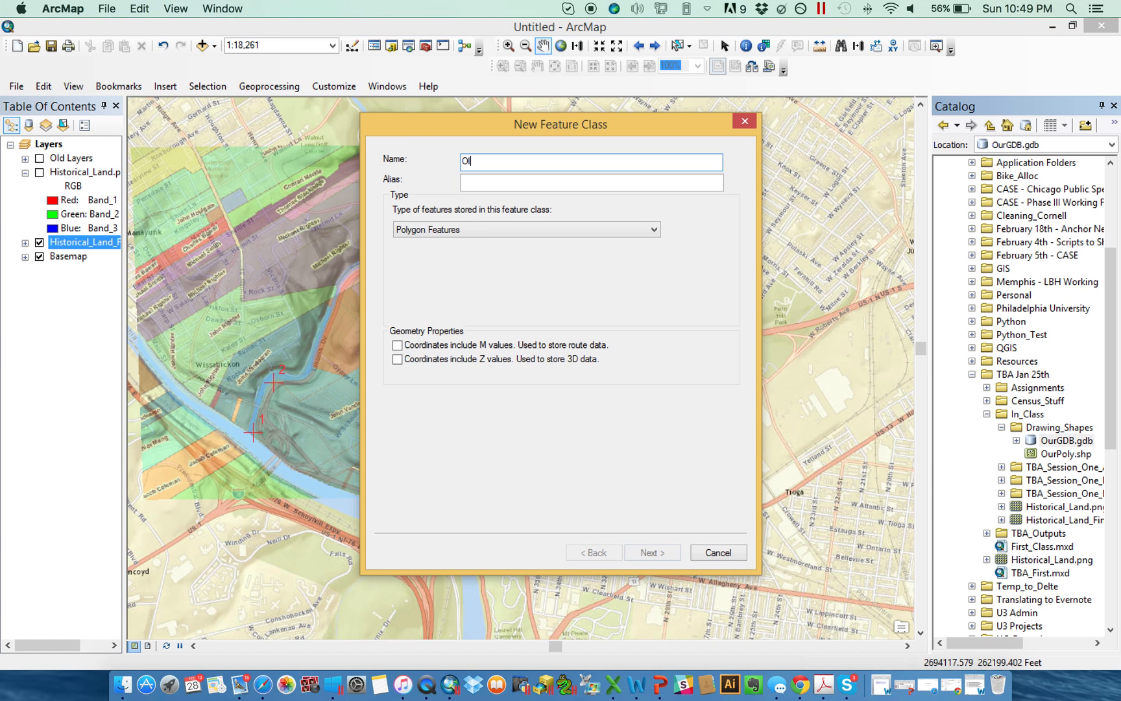
type("dProperty")
key("Tab")
type("Old Property")
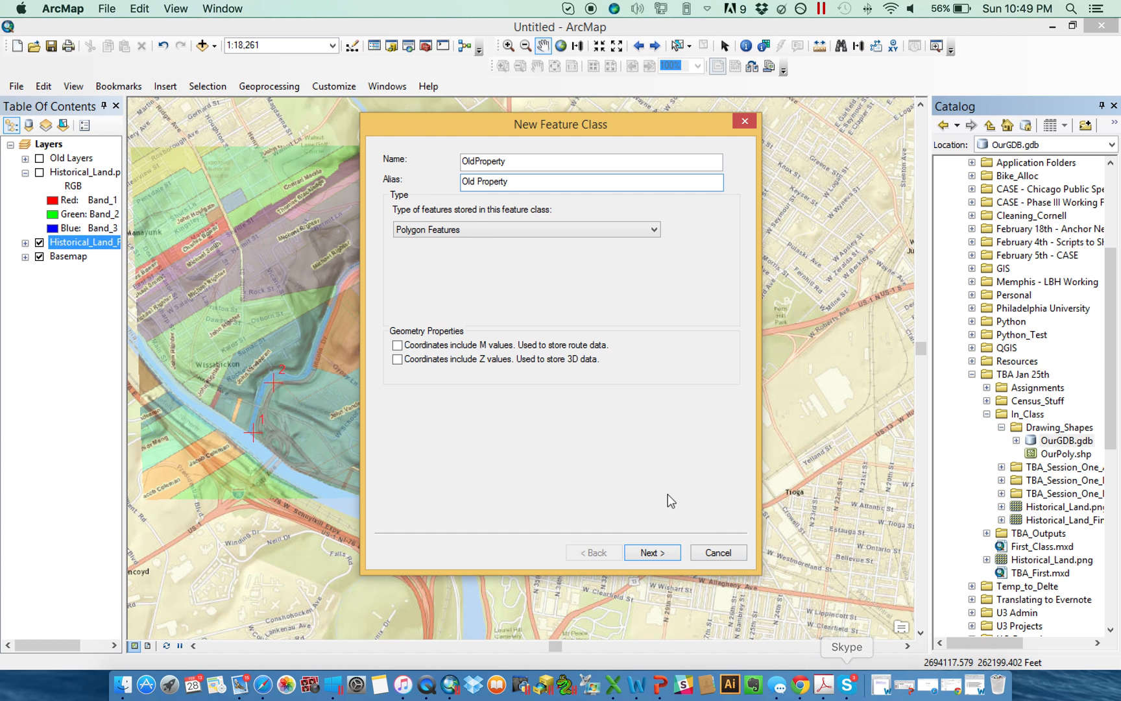
Keep NAD_1983_StatePlane_Pennsylvania_South_FIPS_3702_Feet as the feature class's coordinate system and accept the default tolerance and storage configuration
left_click(665, 554)
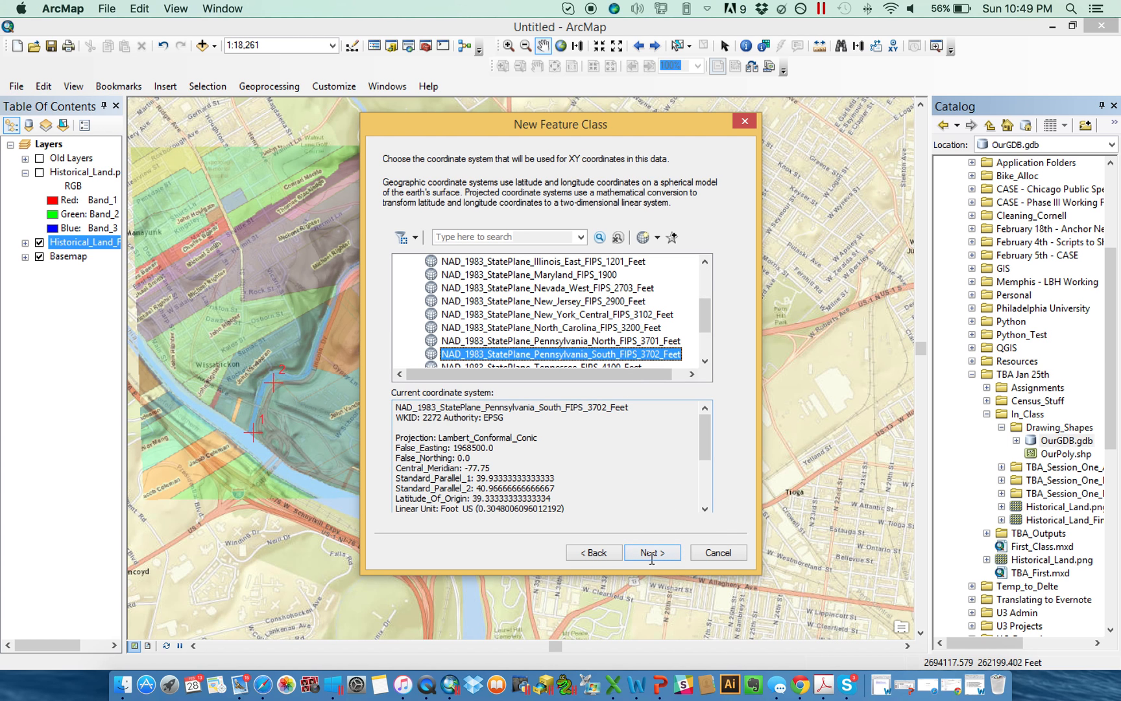
left_click(665, 553)
left_click(658, 559)
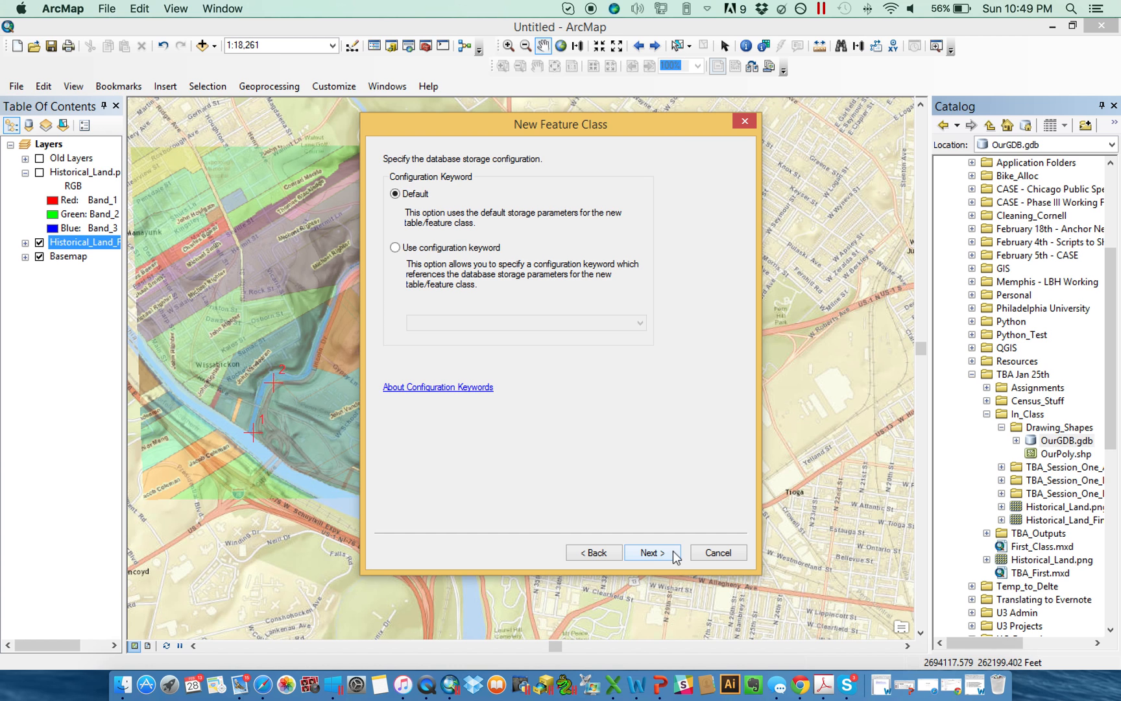
left_click(672, 553)
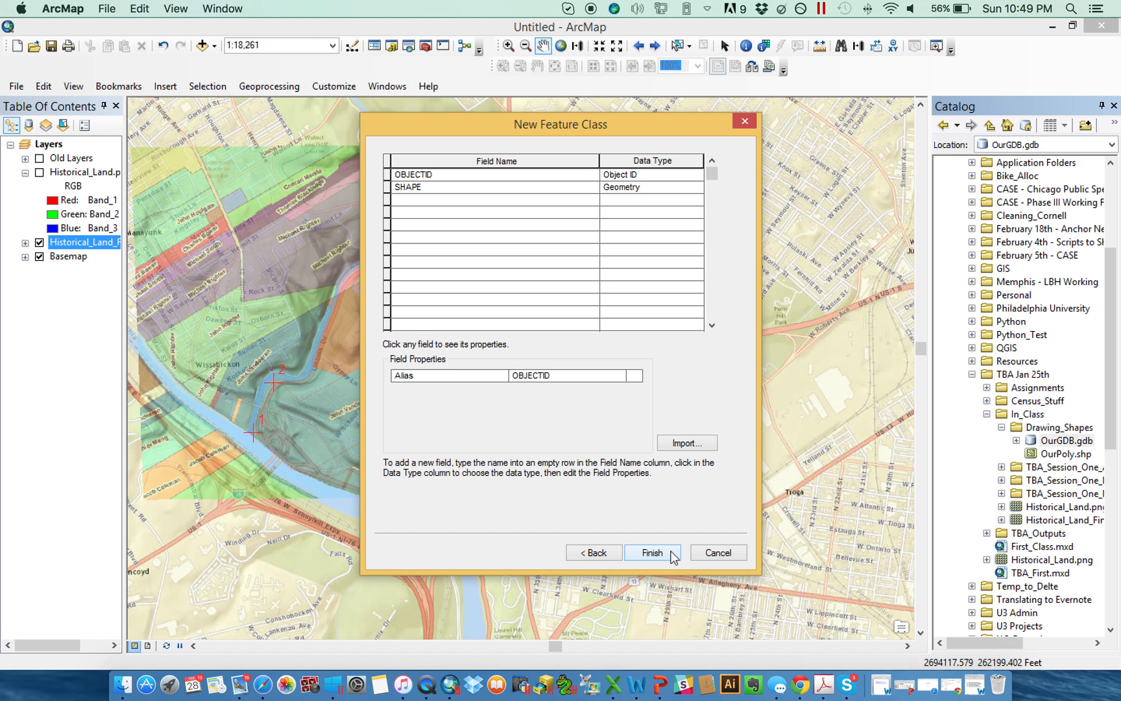
Add a Text field named Owner and finish creating the OldProperty feature class
left_click(482, 195)
type("Owner")
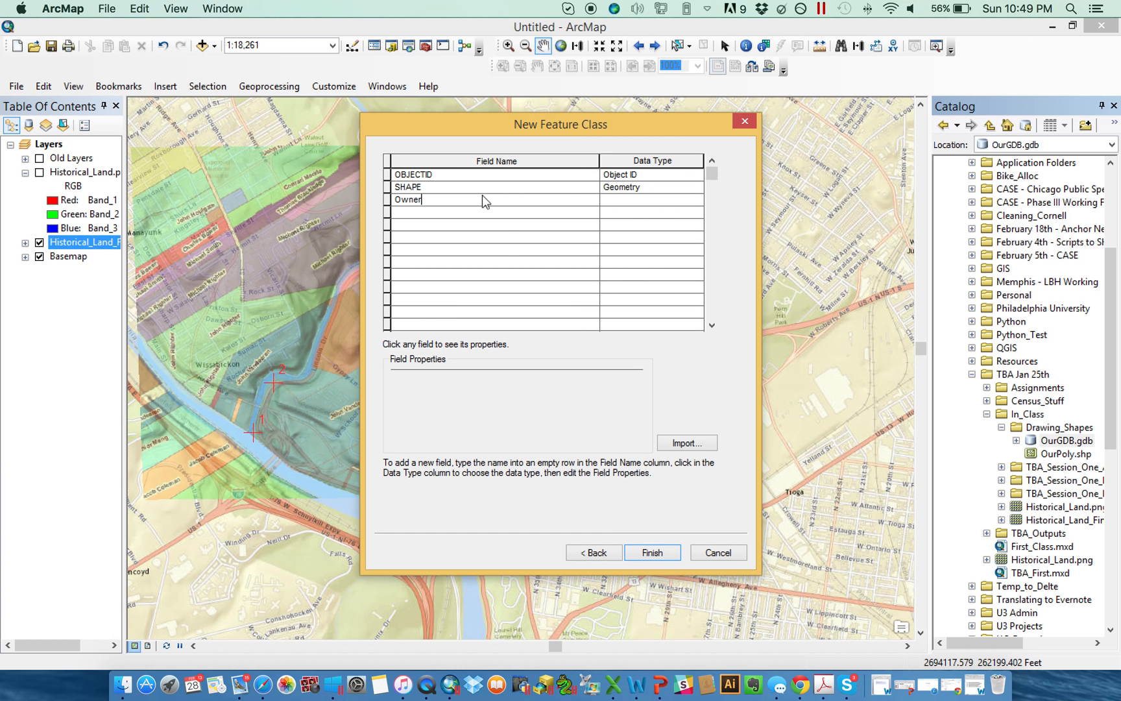
left_click(642, 201)
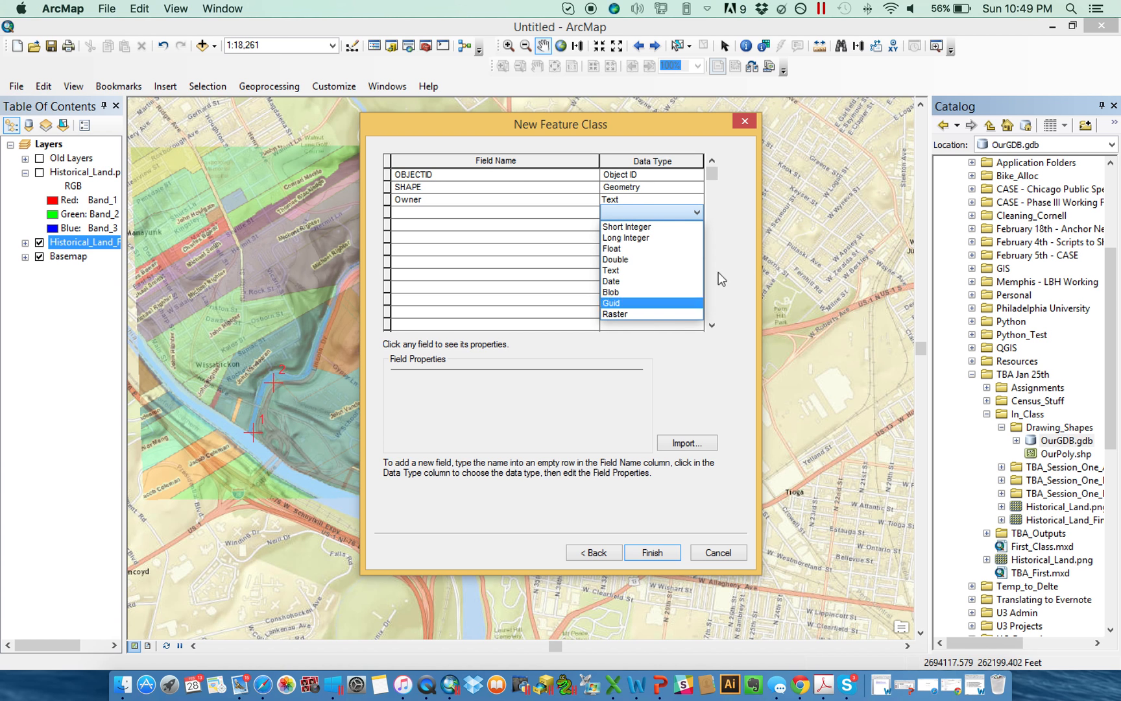
left_click(742, 256)
left_click(665, 553)
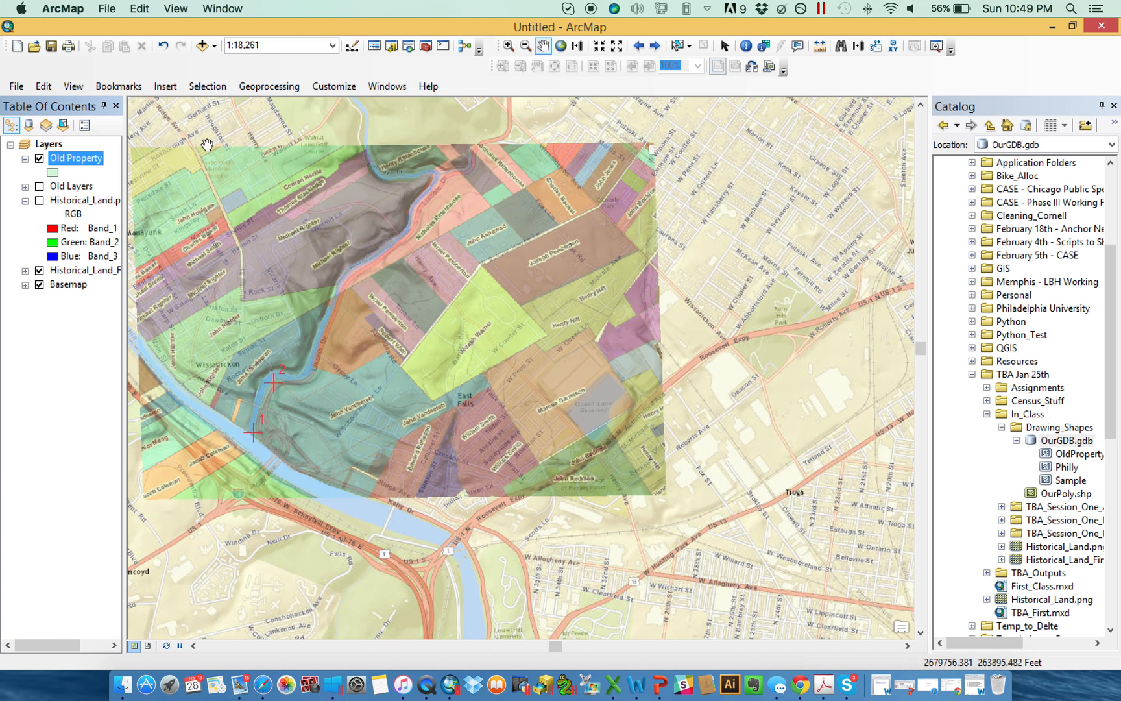
Start editing the Old Property layer and choose its feature template for drawing polygons
right_click(86, 169)
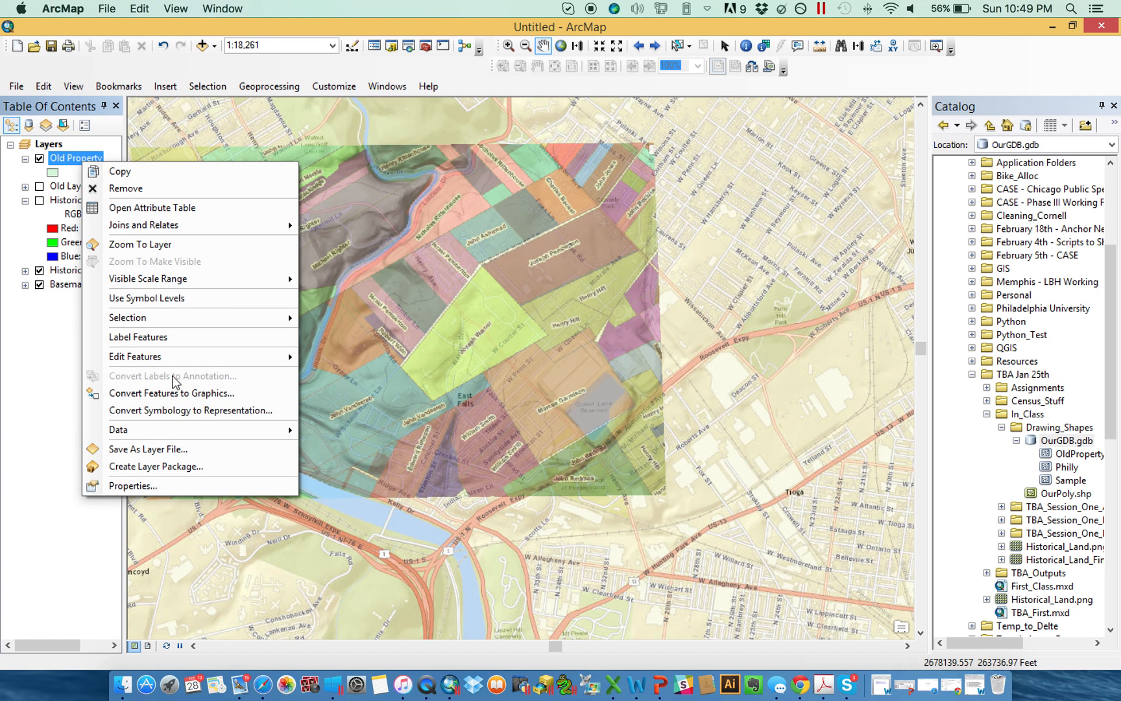
mouse_move(180, 355)
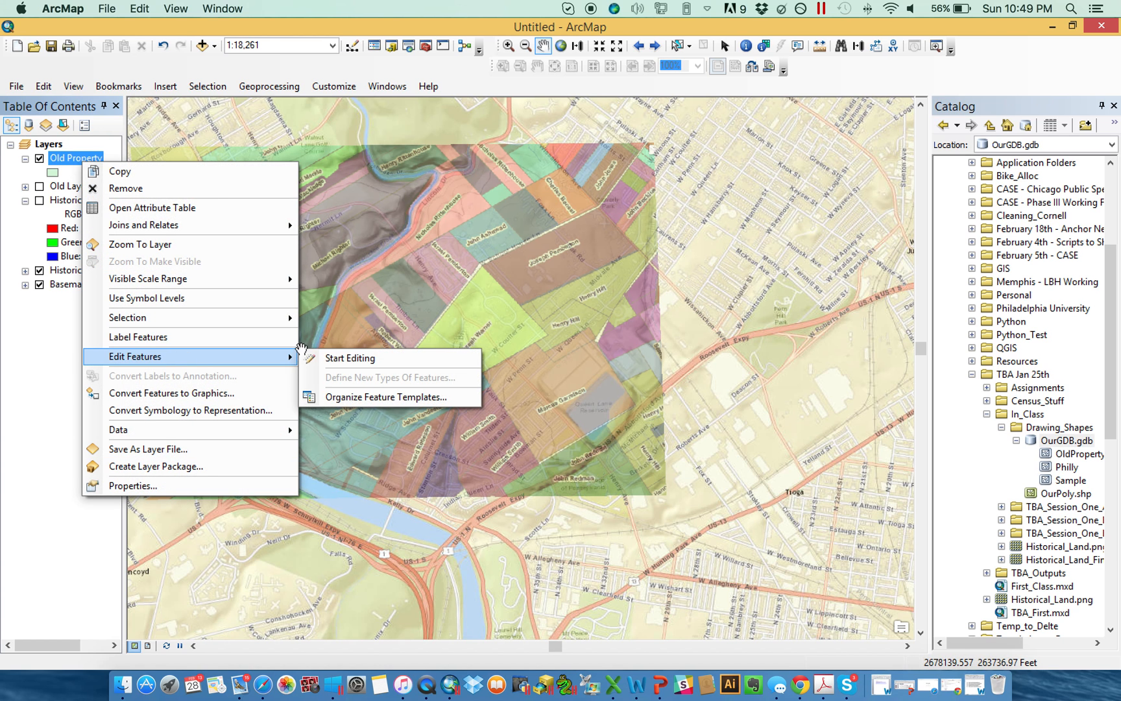
left_click(309, 357)
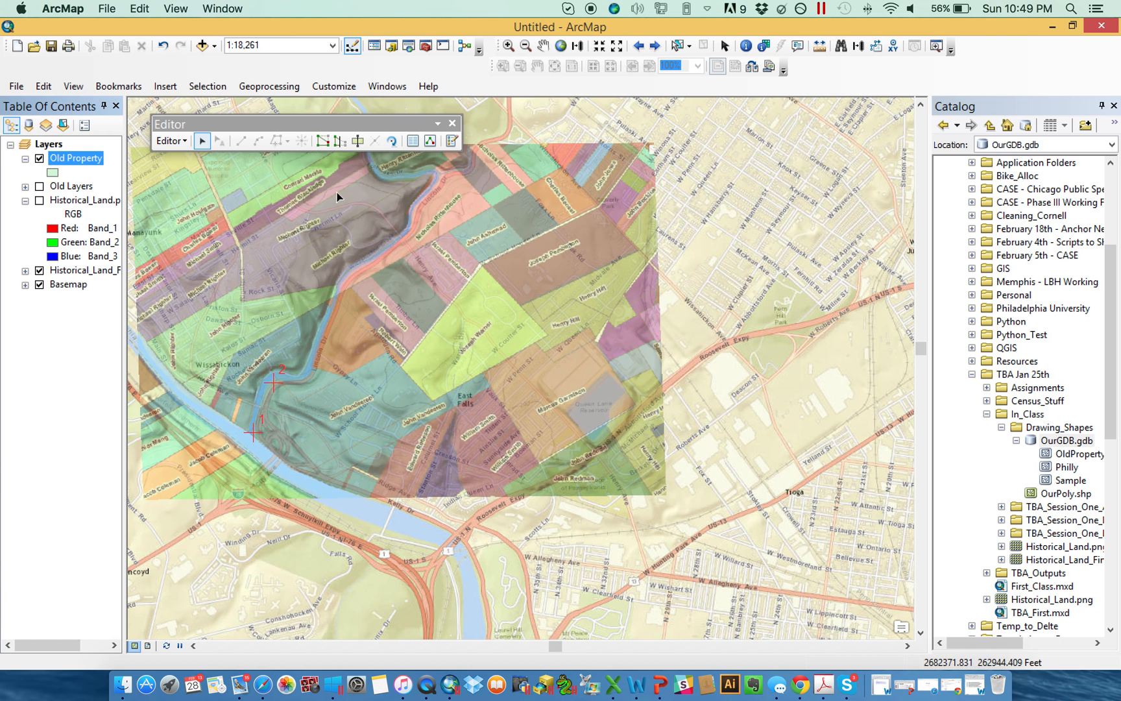
left_click(452, 141)
left_click(849, 193)
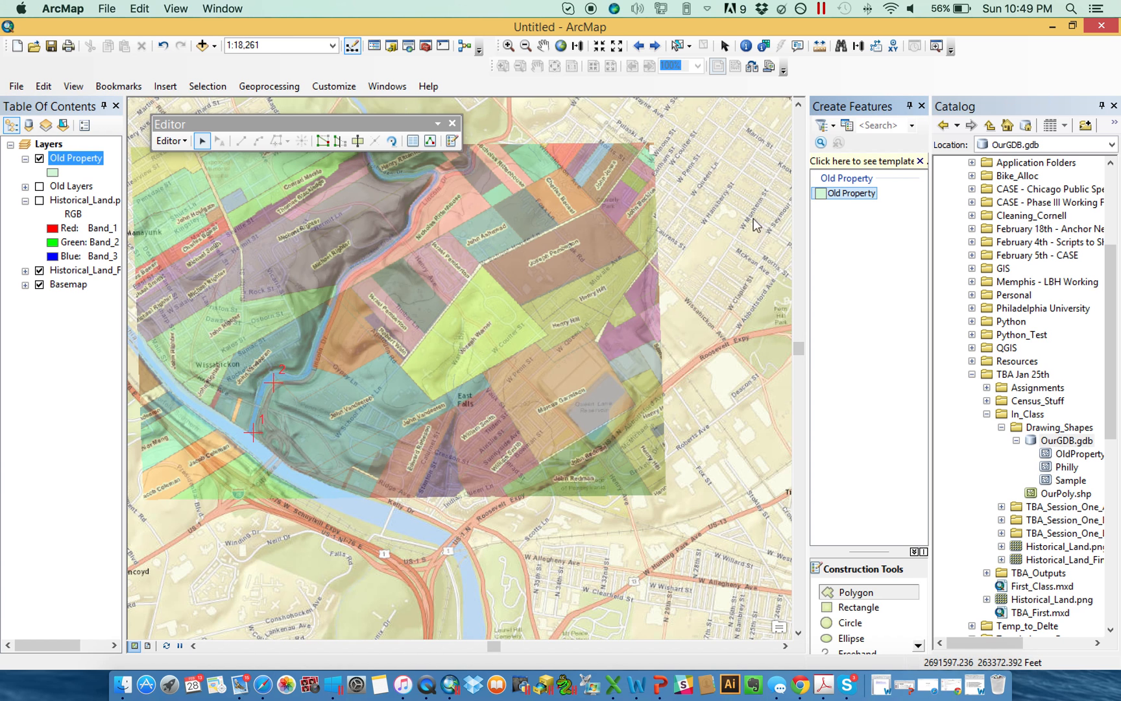
Trace the large yellow-green parcel just north of East Falls as a four-corner polygon about 8,276 ft in perimeter
left_click(433, 398)
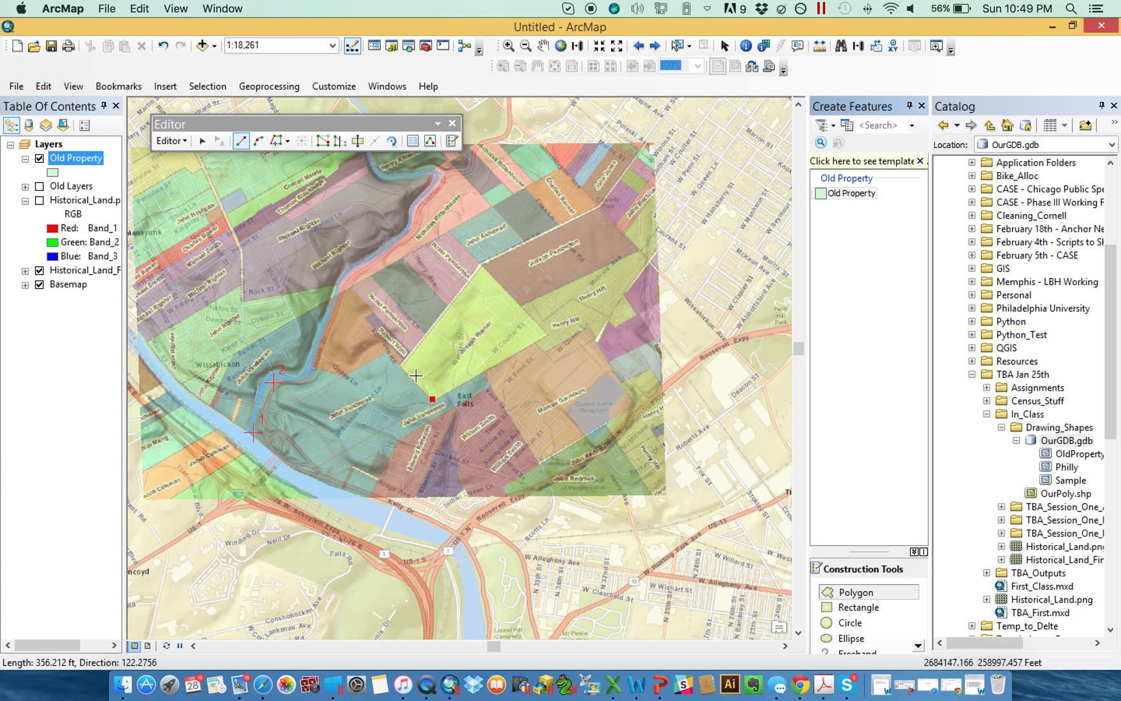
left_click(400, 366)
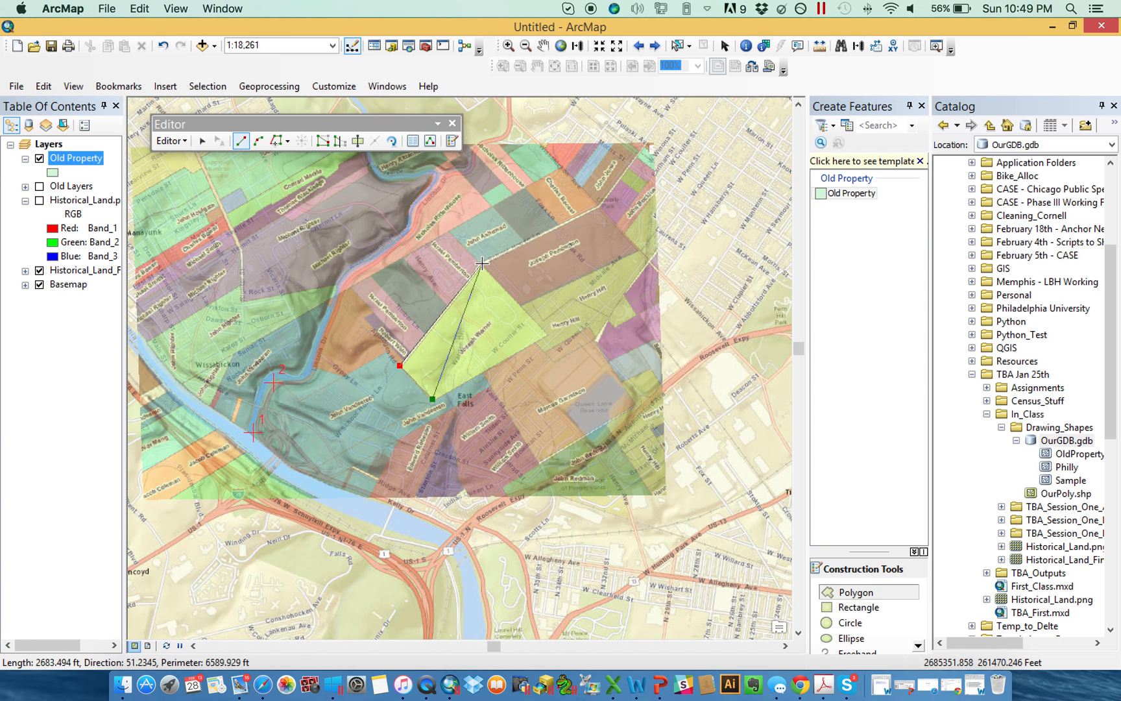
left_click(483, 262)
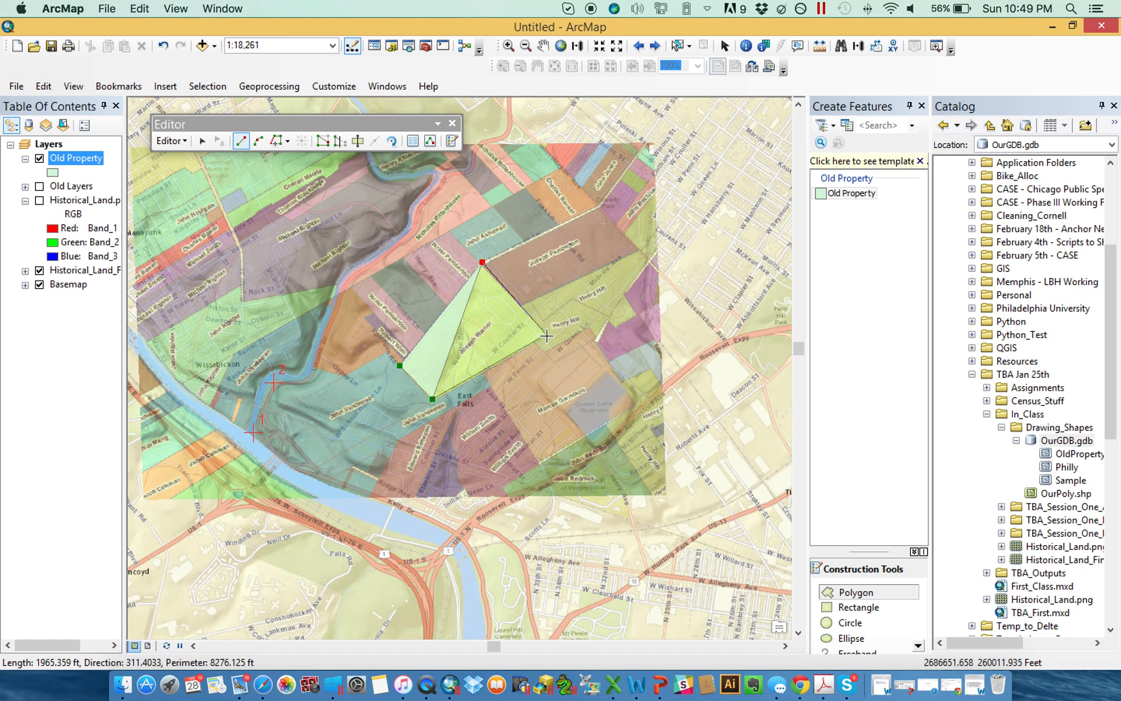
double_click(547, 335)
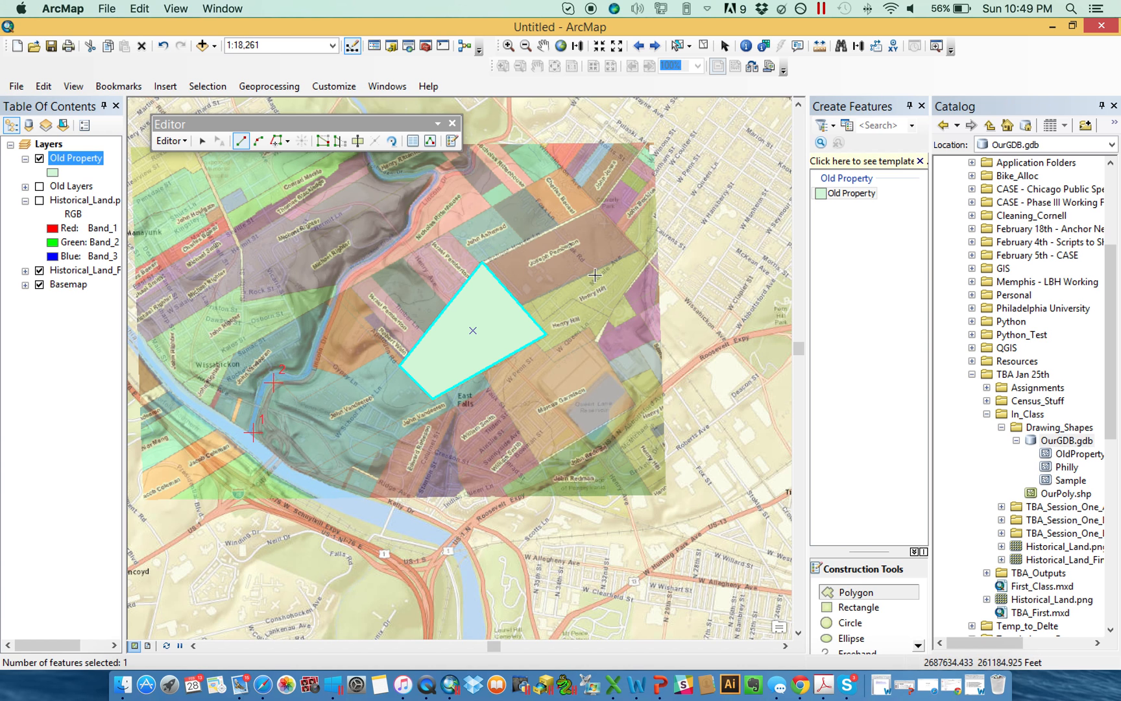
Trace the teal parcel north of the first polygon as a four-corner polygon about 3,874 ft in perimeter, snapped to the first polygon's northern vertex
left_click(491, 206)
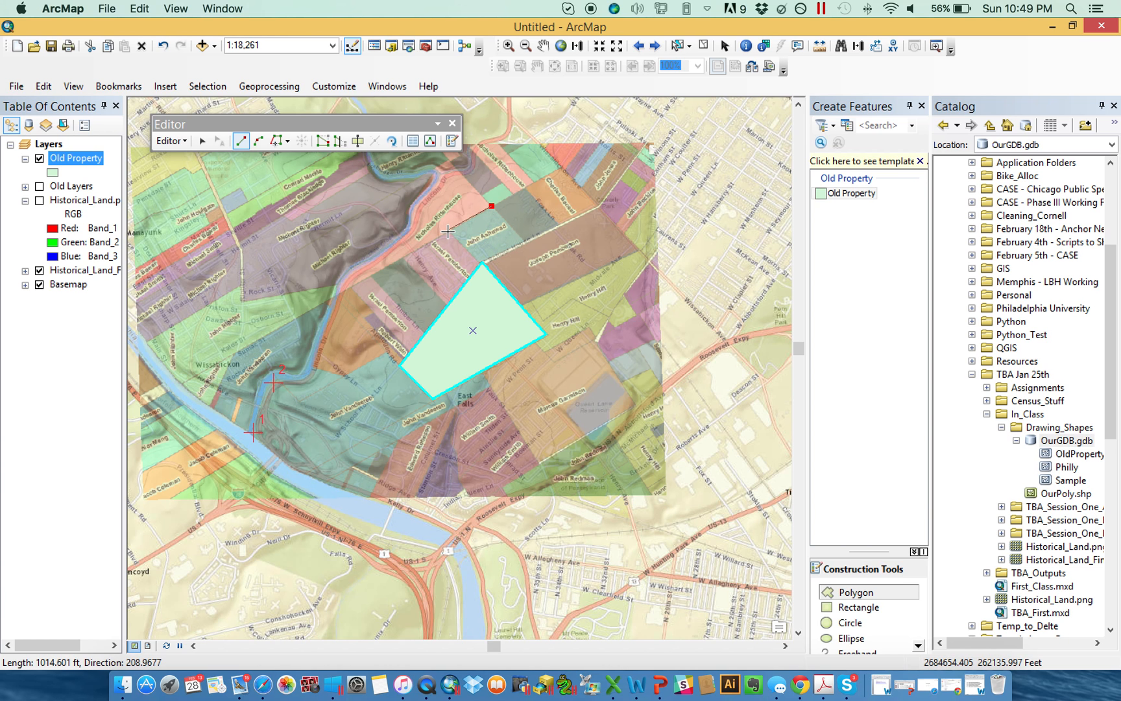
left_click(450, 231)
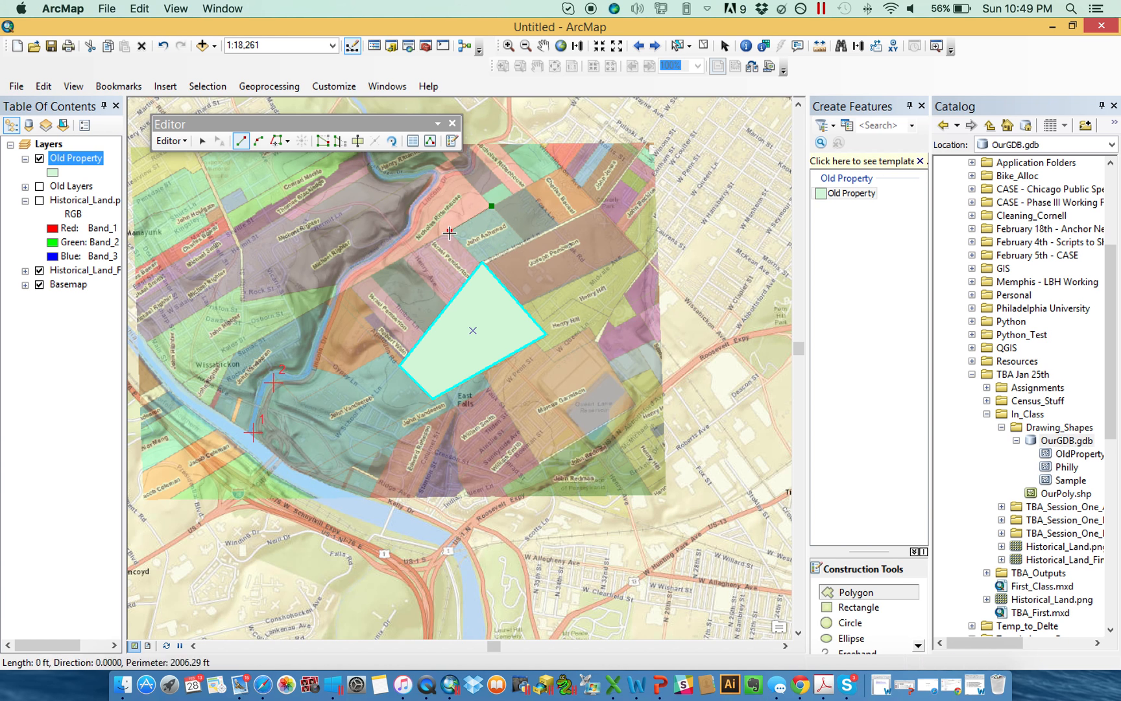
left_click(483, 262)
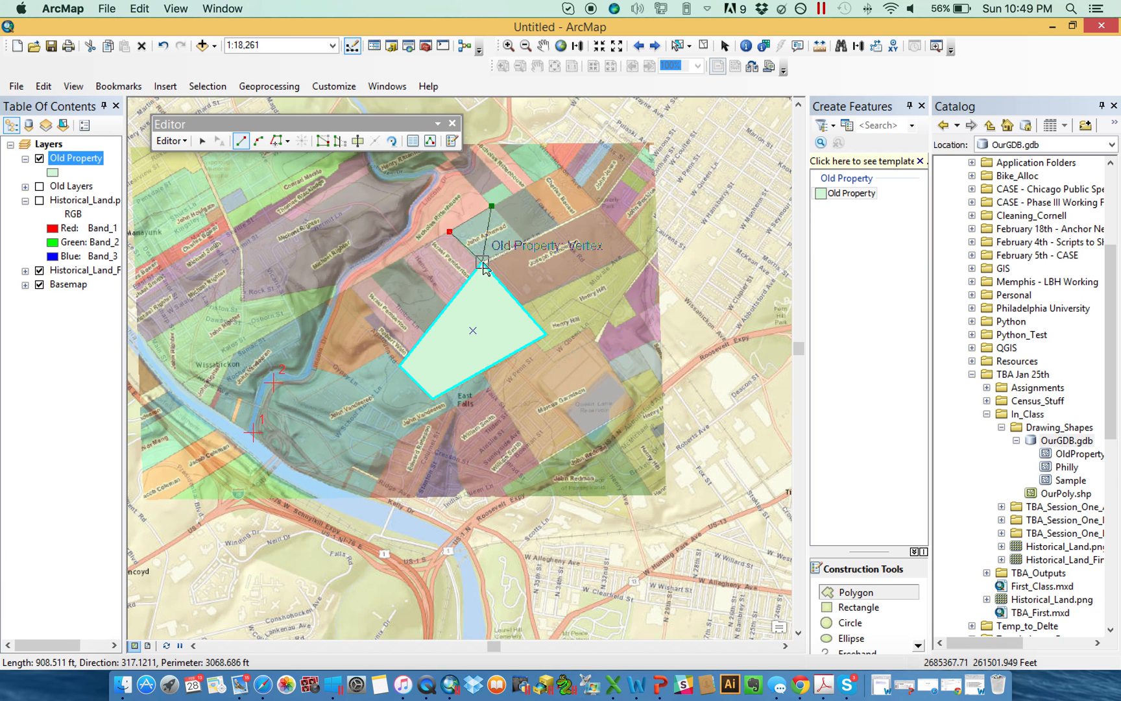
double_click(526, 243)
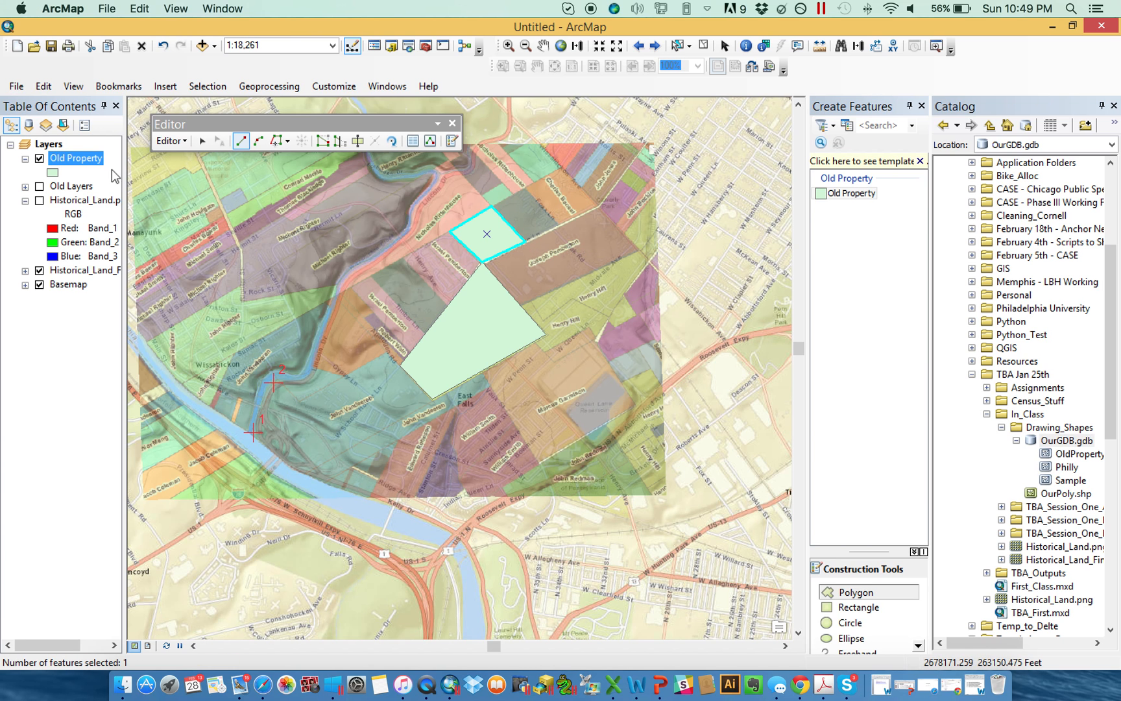
Enter the owner's name in the Owner field of the second polygon in the Old Property attribute table
right_click(94, 162)
left_click(159, 202)
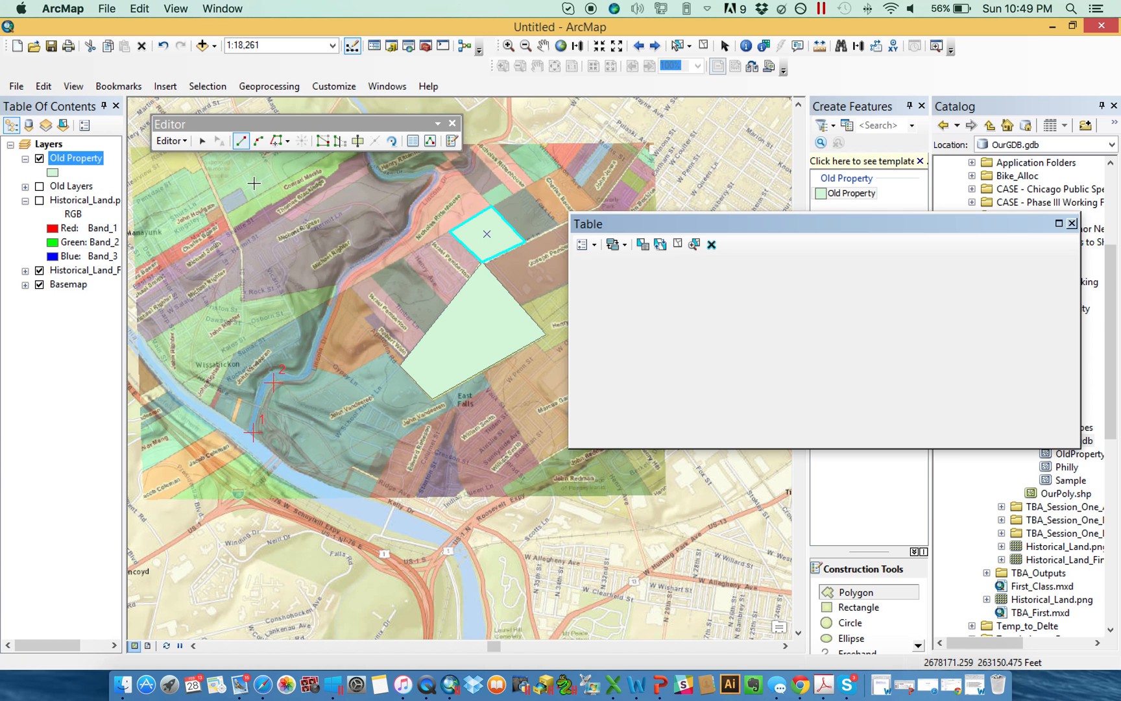
left_click(715, 310)
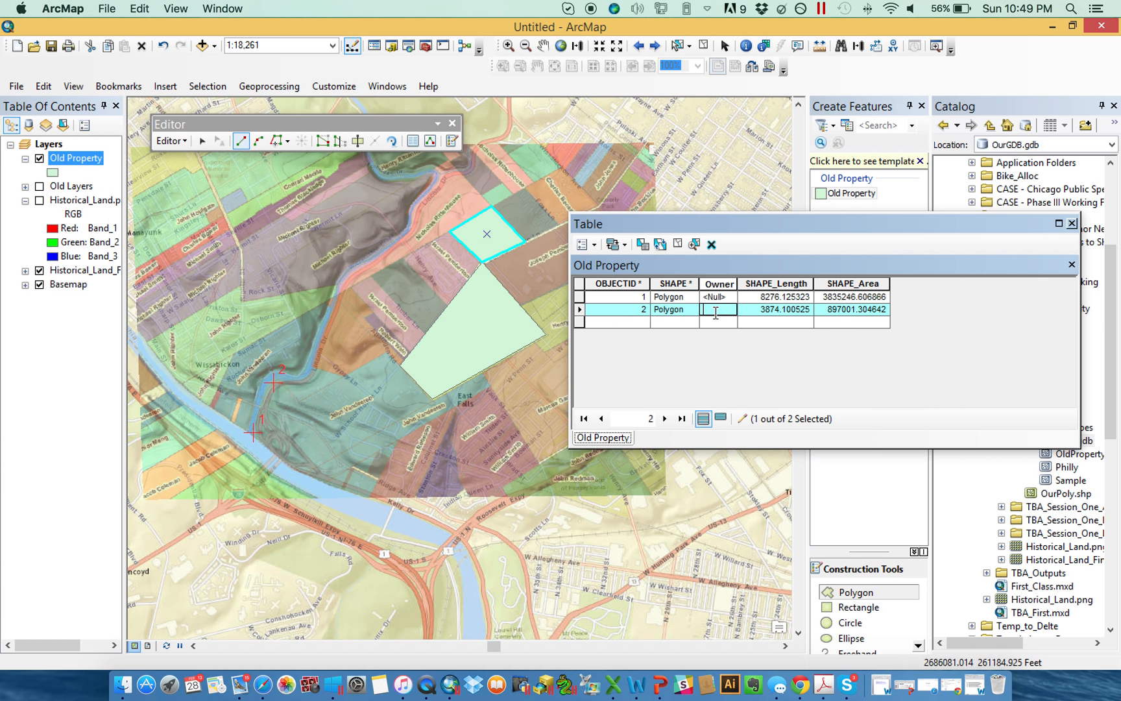
type("John Ah")
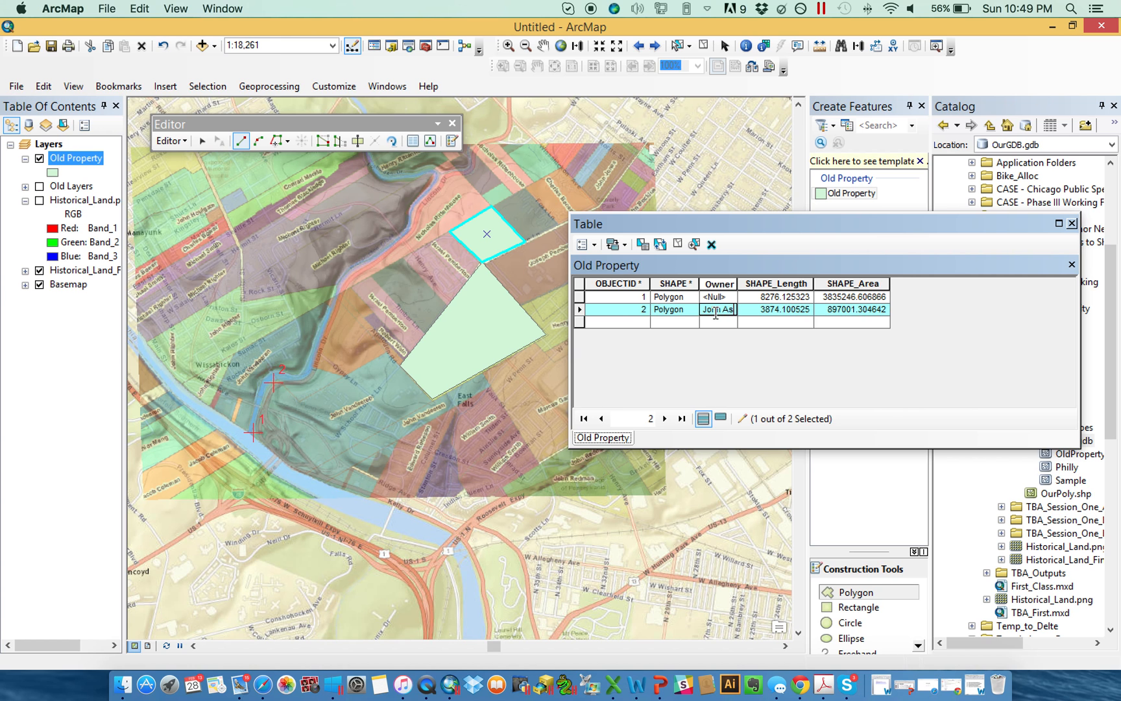
key("Return")
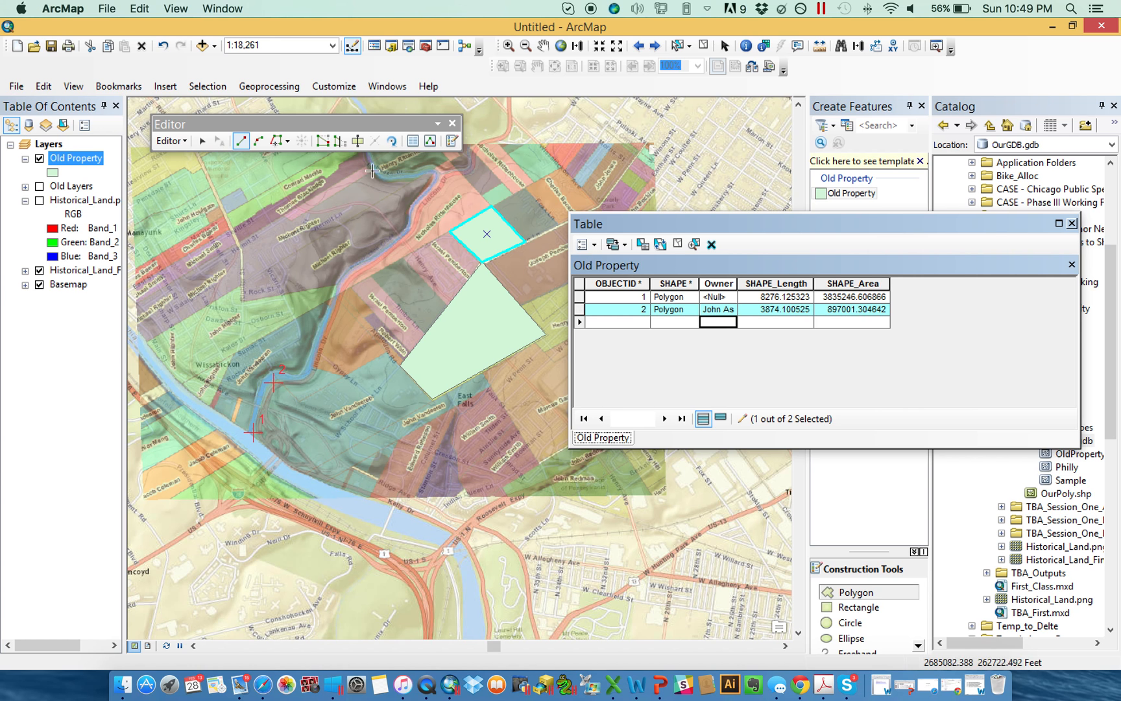
Save the edits to the Old Property layer and close its attribute table
left_click(170, 141)
left_click(200, 192)
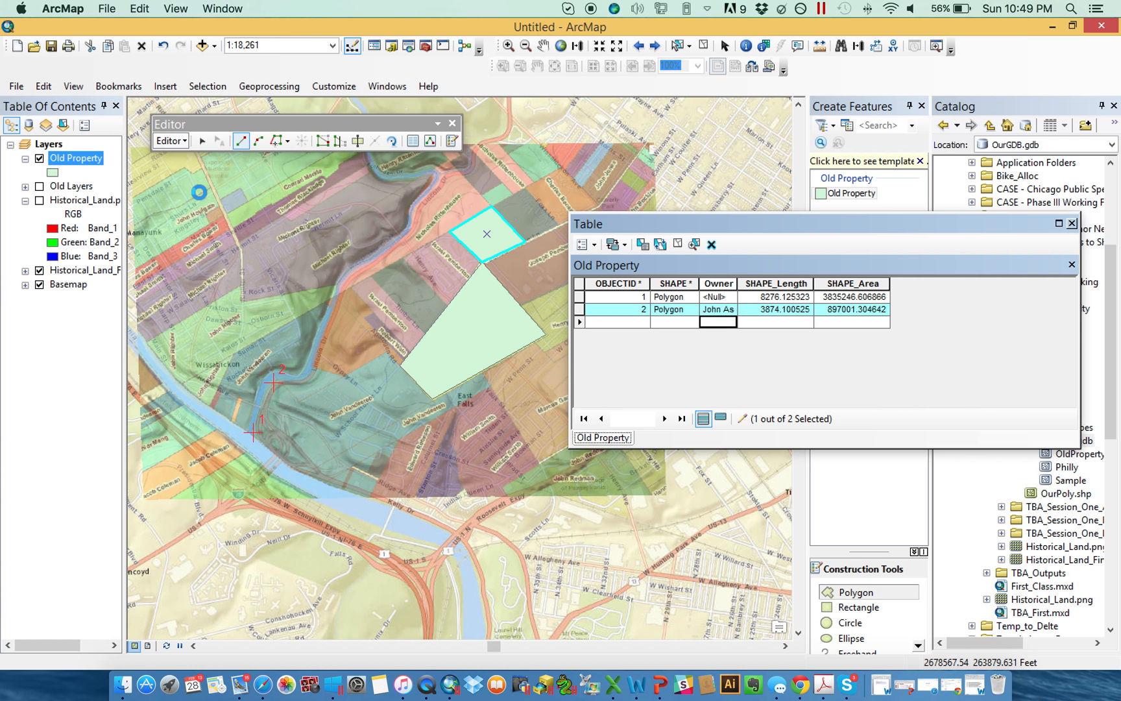
left_click(1073, 223)
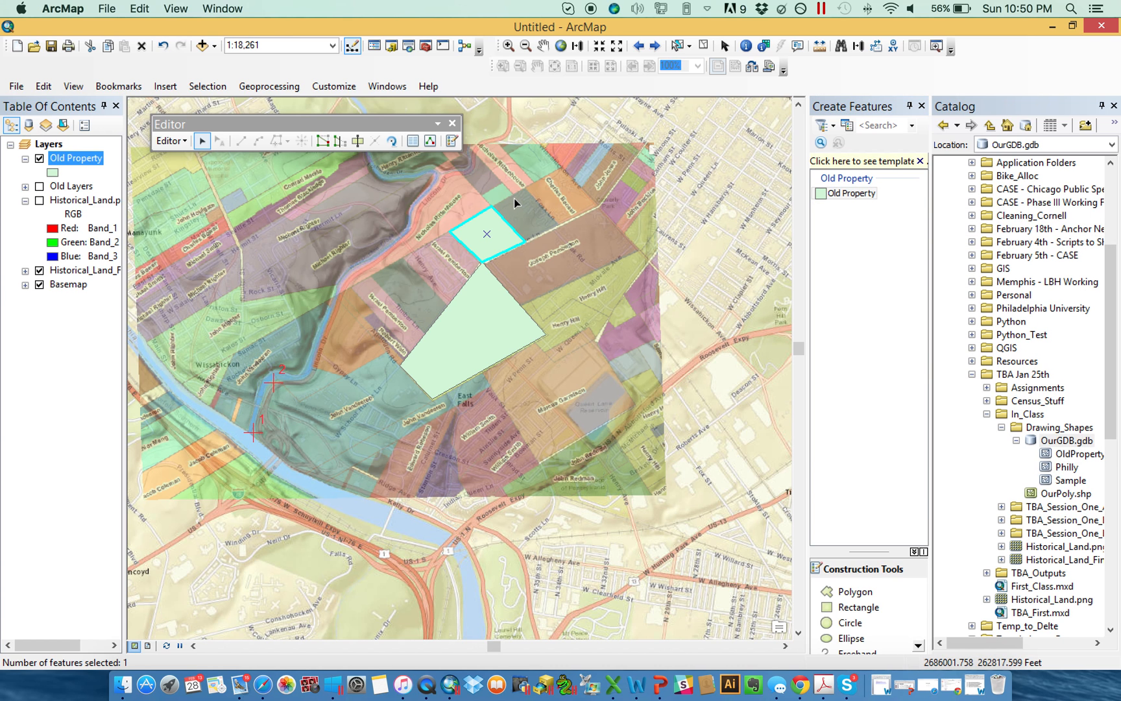